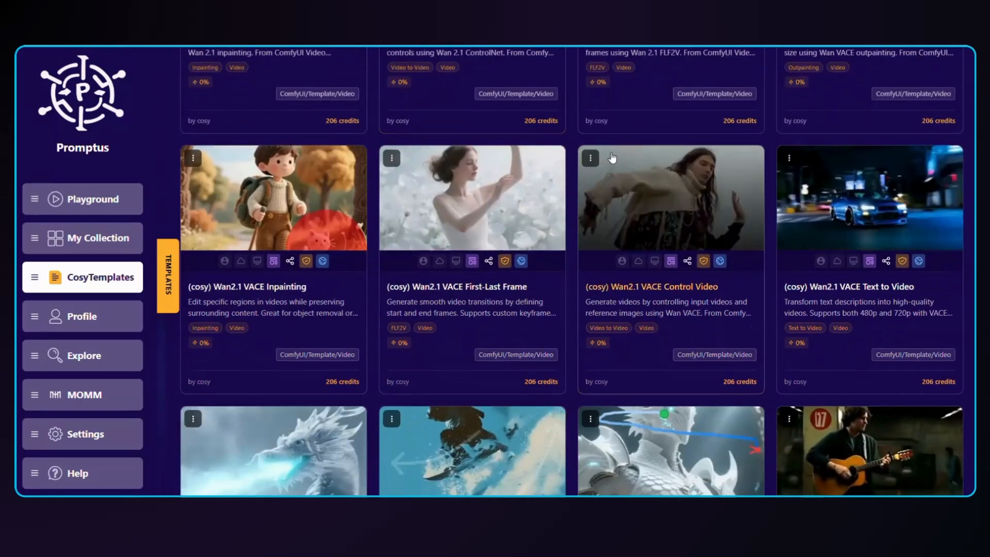
{"action": "left_click", "coordinate": [590, 149]}
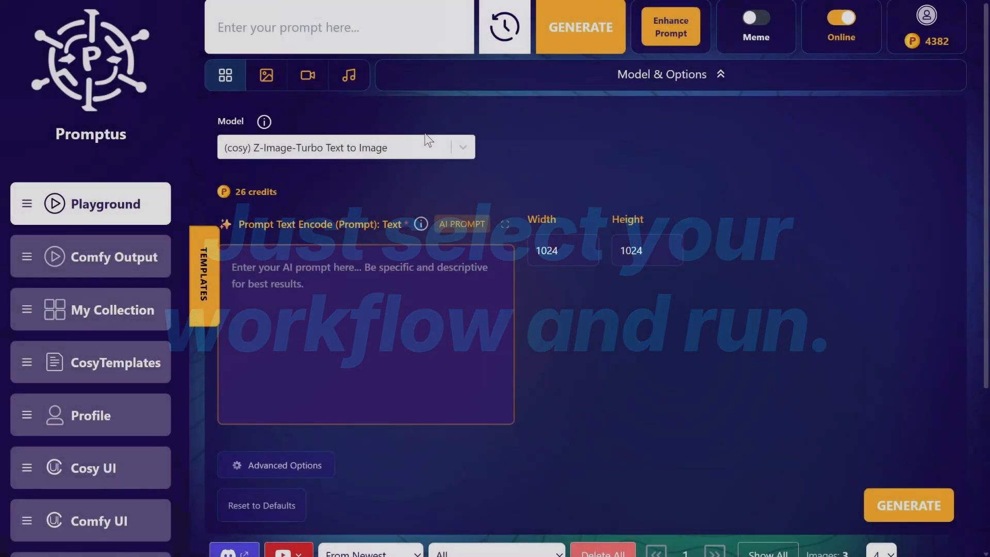
Generate an image with Z-Image-Turbo Text to Image from the prompt "a female knight in silver armor, dramatic lighting, photorealistic" and view it enlarged.
{"action": "left_click", "coordinate": [428, 143]}
{"action": "left_click", "coordinate": [429, 145]}
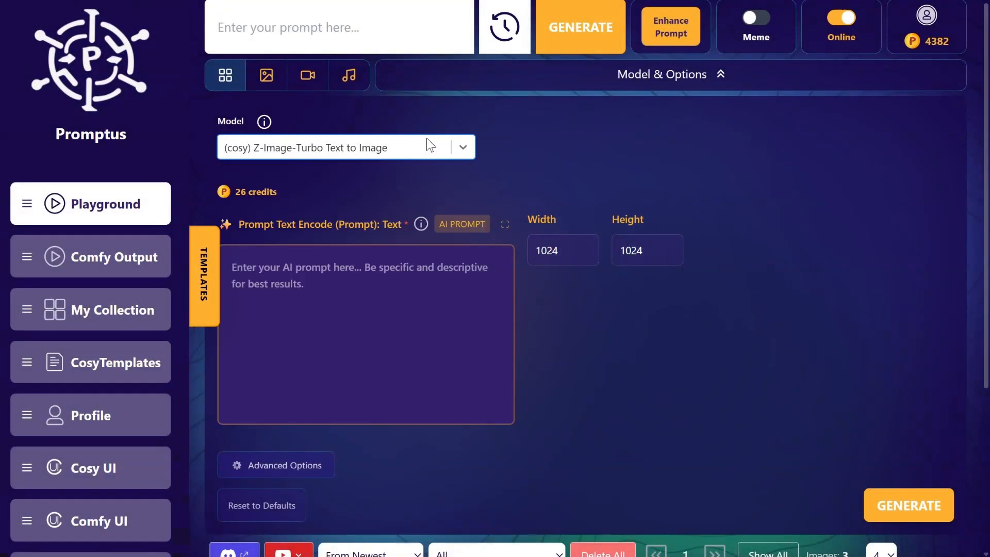
{"action": "left_click", "coordinate": [331, 36]}
{"action": "key", "text": "ctrl+v"}
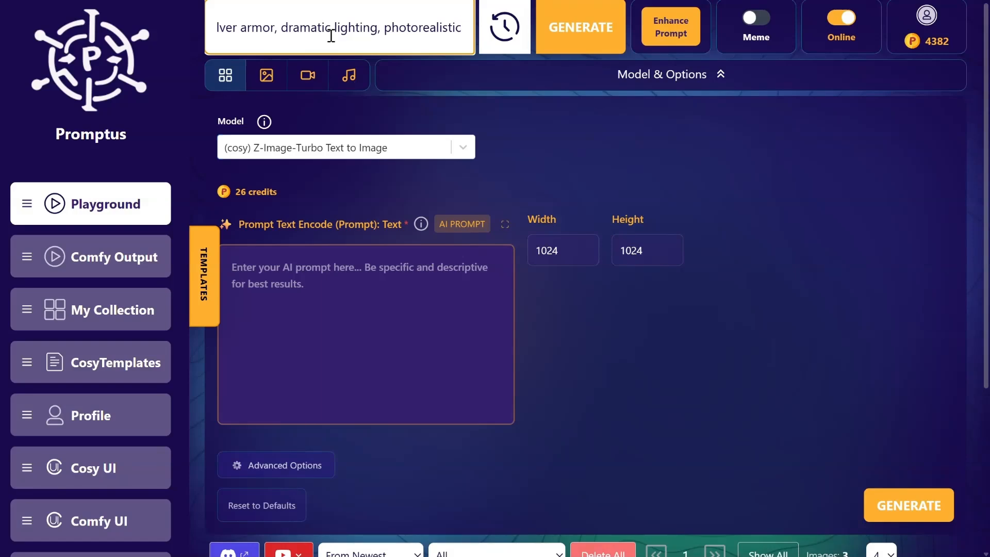
{"action": "key", "text": "Return"}
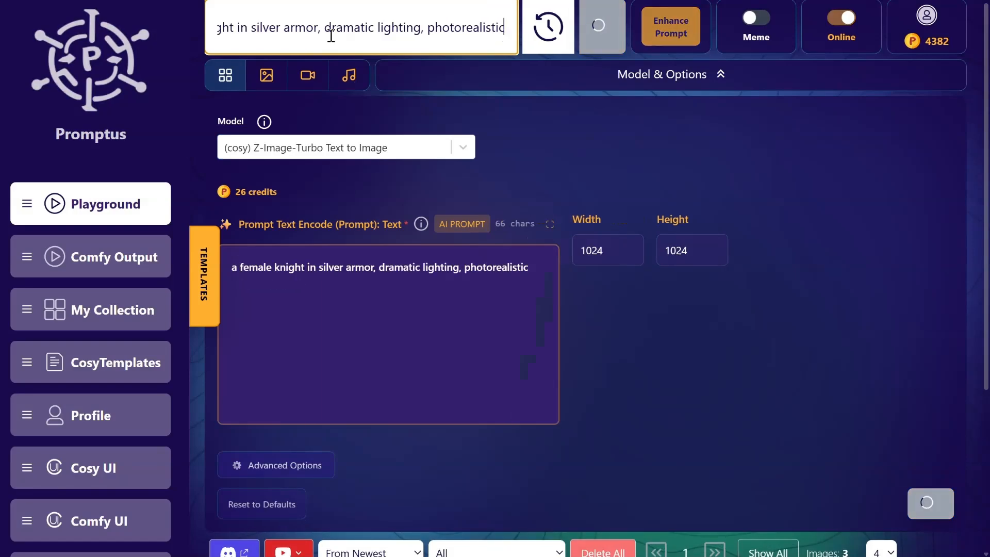
{"action": "left_click", "coordinate": [504, 87]}
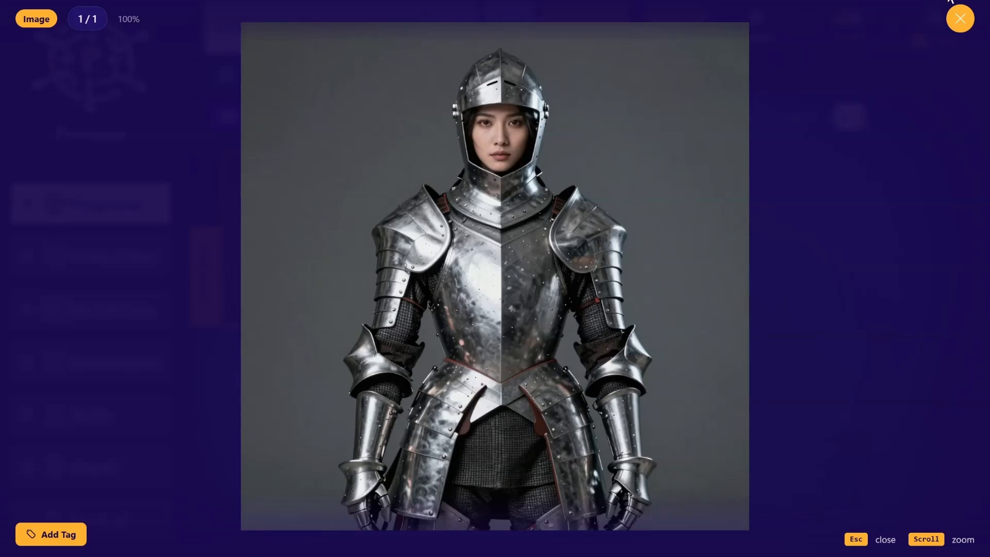
{"action": "left_click", "coordinate": [959, 20]}
Generate an image from "the word PROMPTUS in heavy brushed gold metal, sitting in a snowy mountain landscape, cinematic wide-angle shot" and view it enlarged.
{"action": "triple_click", "coordinate": [312, 27]}
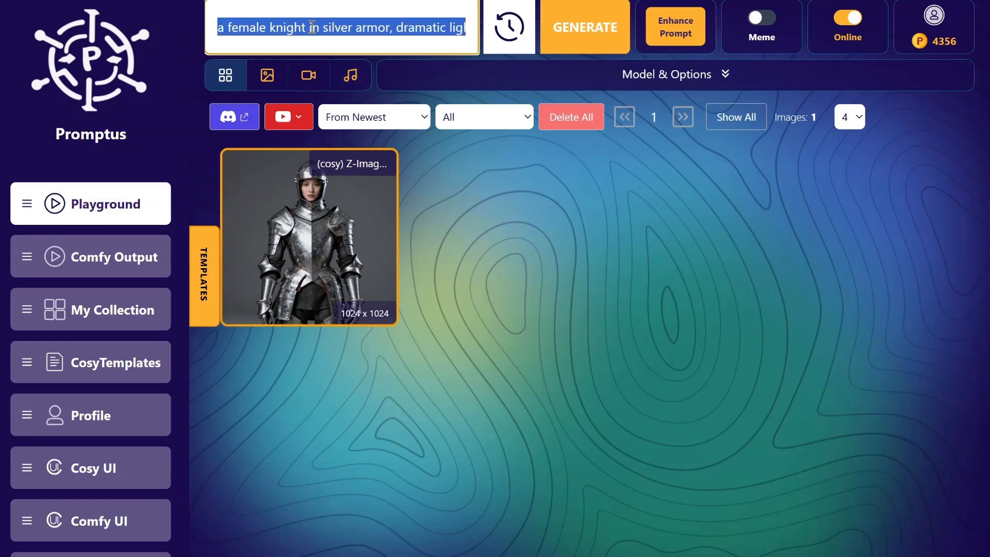
{"action": "key", "text": "ctrl+v"}
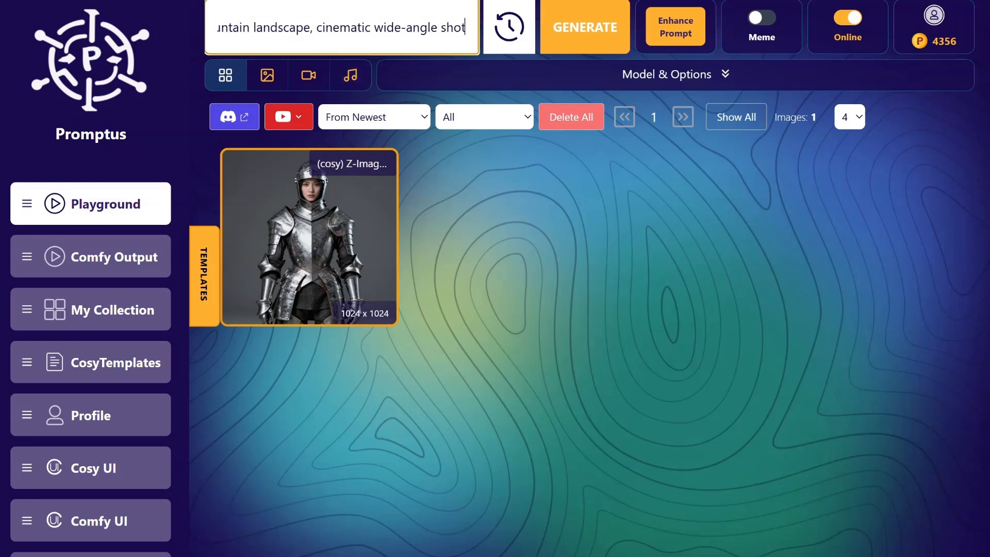
{"action": "left_click", "coordinate": [453, 73]}
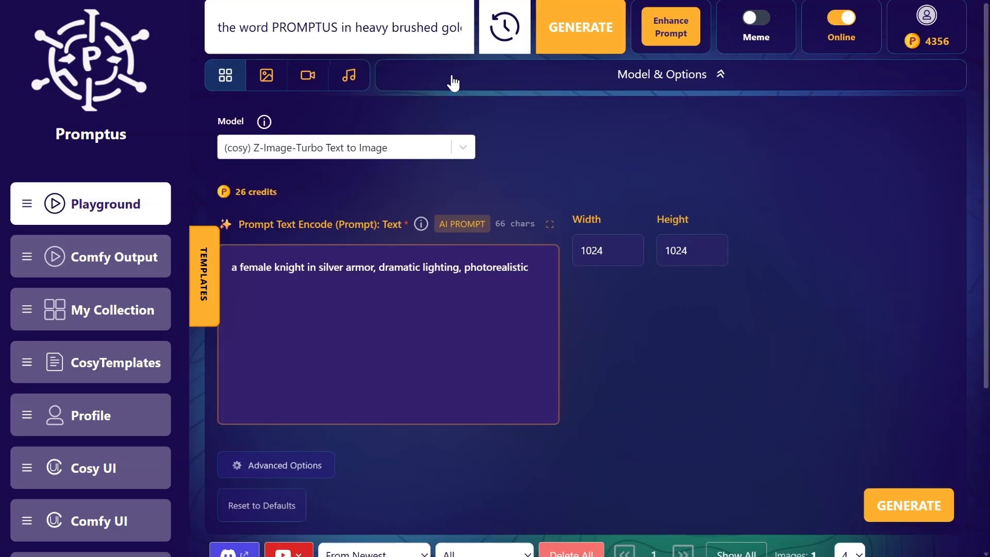
{"action": "left_click", "coordinate": [538, 275]}
{"action": "key", "text": "ctrl+a"}
{"action": "type", "text": "the word PROMPTUS in heavy brushed gold metal, sitting in a snowy mountain landscape, cinematic wide-angle shot"}
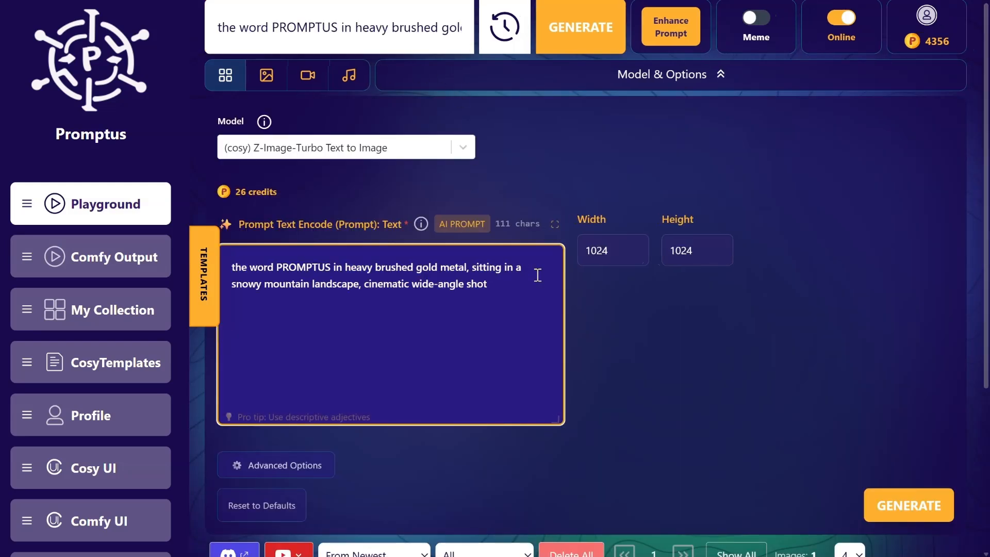
{"action": "left_click", "coordinate": [900, 506]}
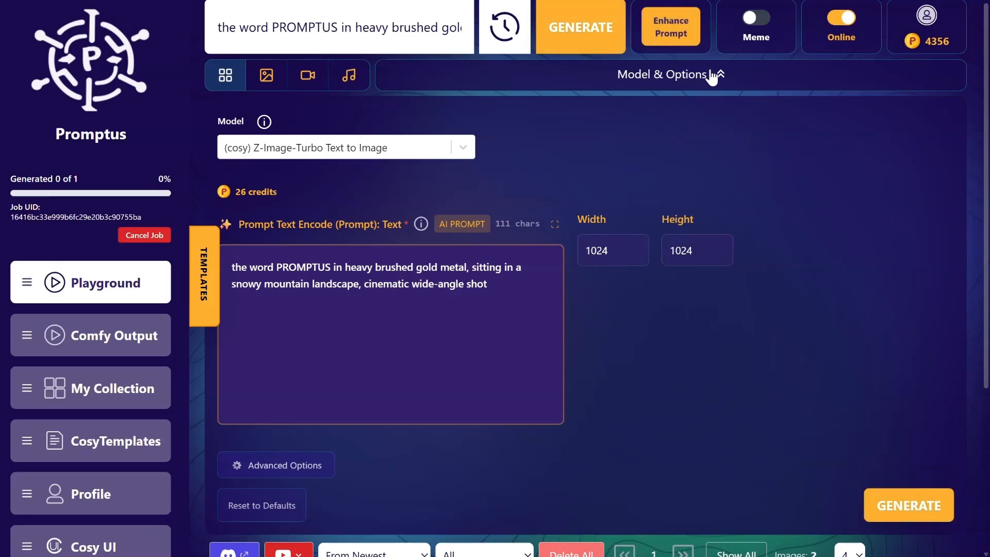
{"action": "left_click", "coordinate": [712, 76]}
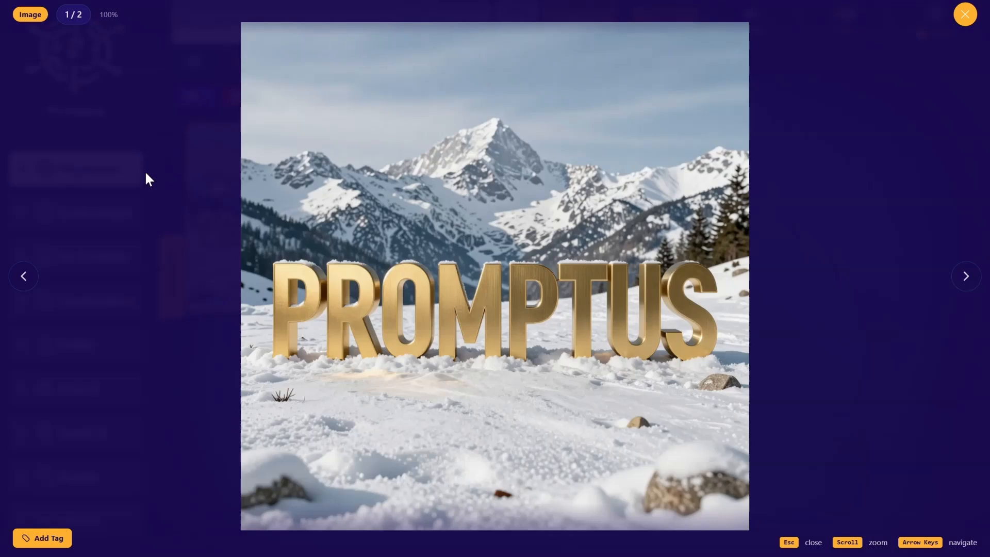
{"action": "left_click", "coordinate": [965, 15]}
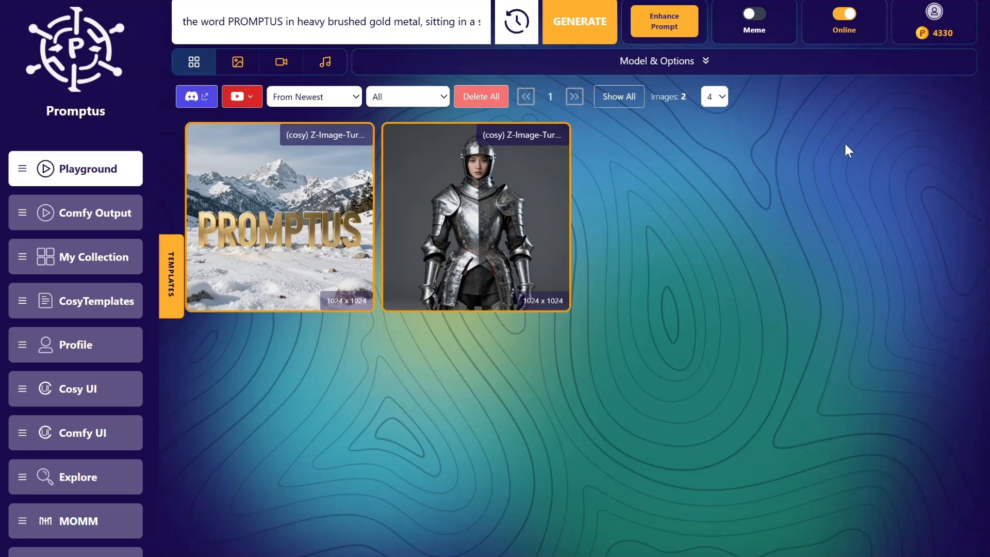
Generate an image from the prompt "a watercolor painting of a rabbit, soft pastel colors, warm natural lighting, high detail".
{"action": "left_click", "coordinate": [303, 240]}
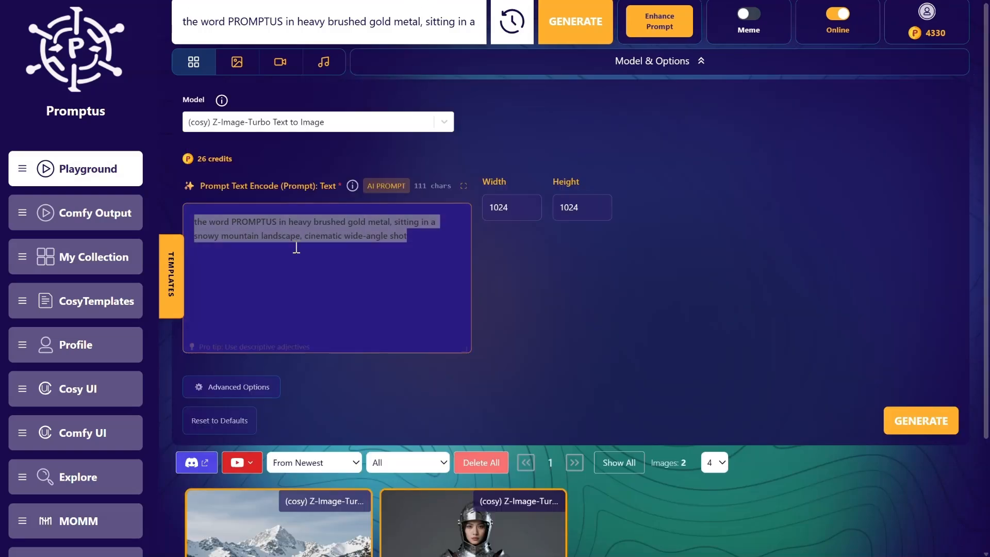
{"action": "key", "text": "ctrl+a"}
{"action": "type", "text": "a watercolor painting of a rabbit, soft pastel colors, warm natural lighting, high detail"}
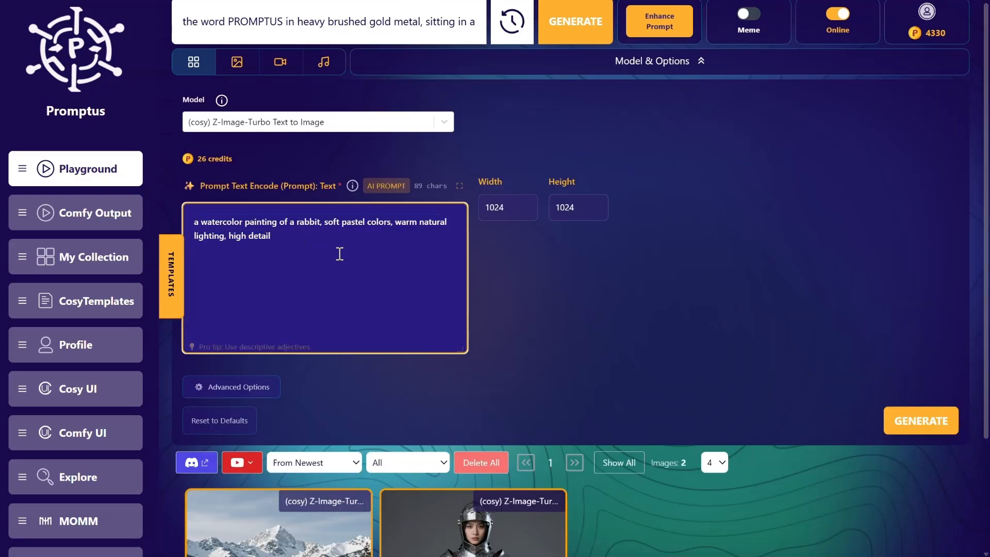
{"action": "left_click", "coordinate": [920, 420]}
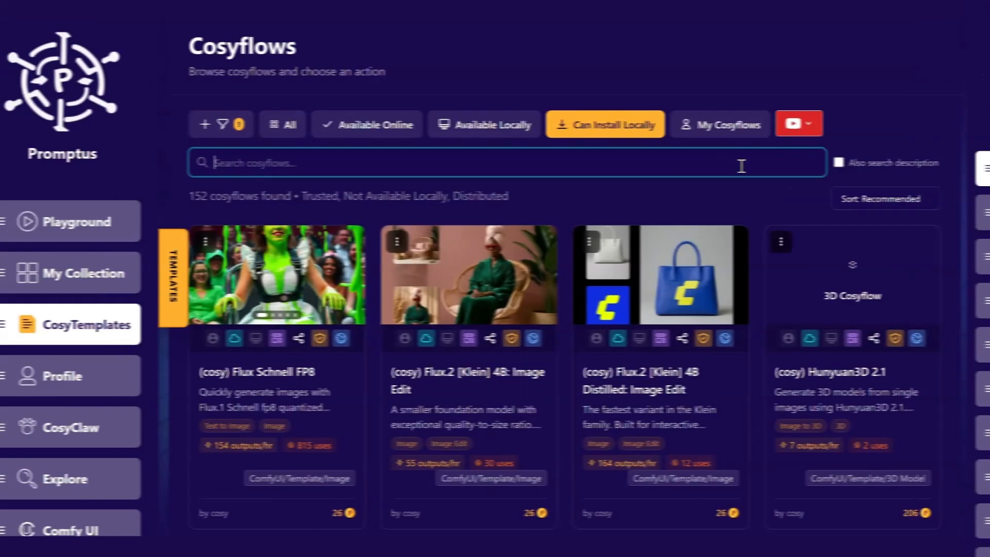
Search the locally installable cosyflows for "z-image" and look over the matches.
{"action": "type", "text": "z-image"}
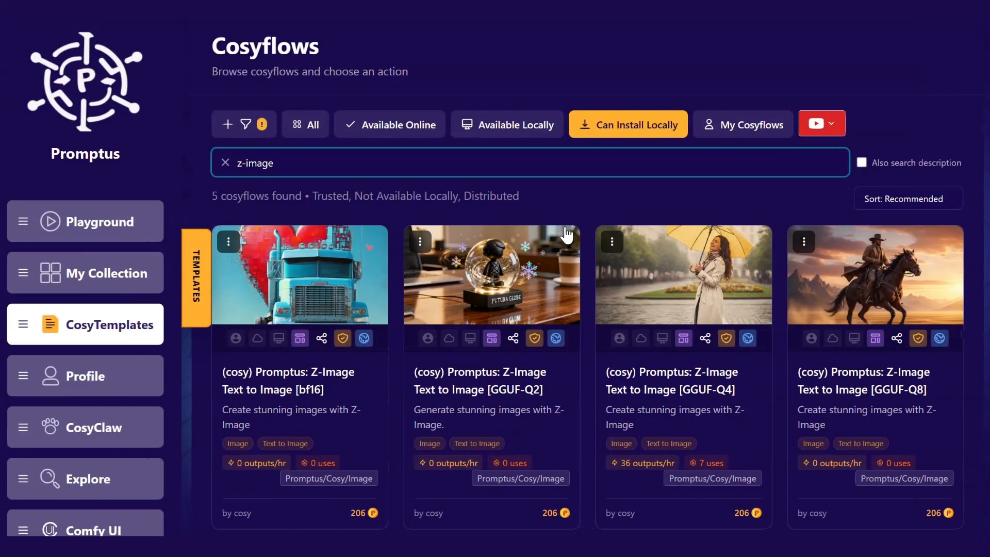
{"action": "scroll", "coordinate": [566, 235], "scroll_direction": "down", "scroll_amount": 5}
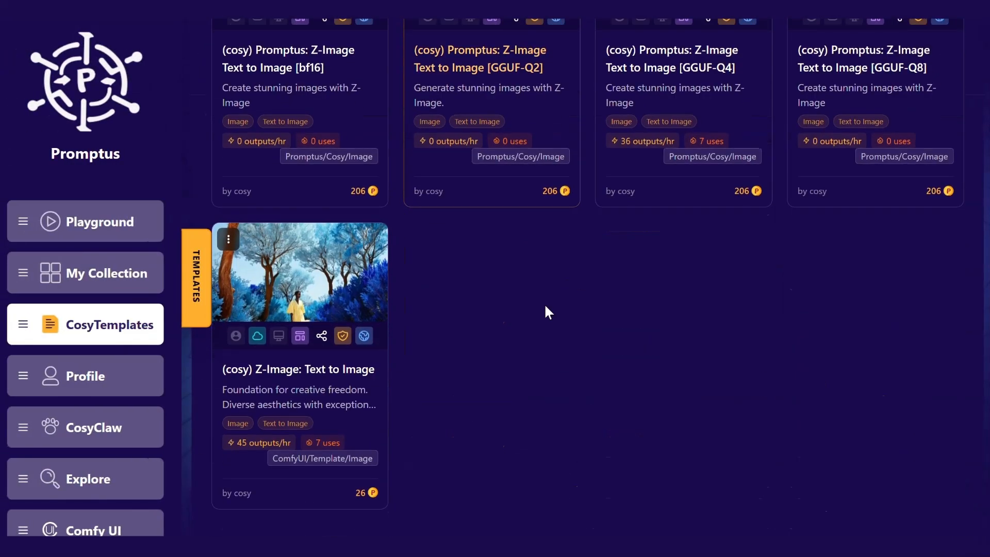
{"action": "scroll", "coordinate": [555, 294], "scroll_direction": "up", "scroll_amount": 4}
{"action": "scroll", "coordinate": [553, 294], "scroll_direction": "up", "scroll_amount": 2}
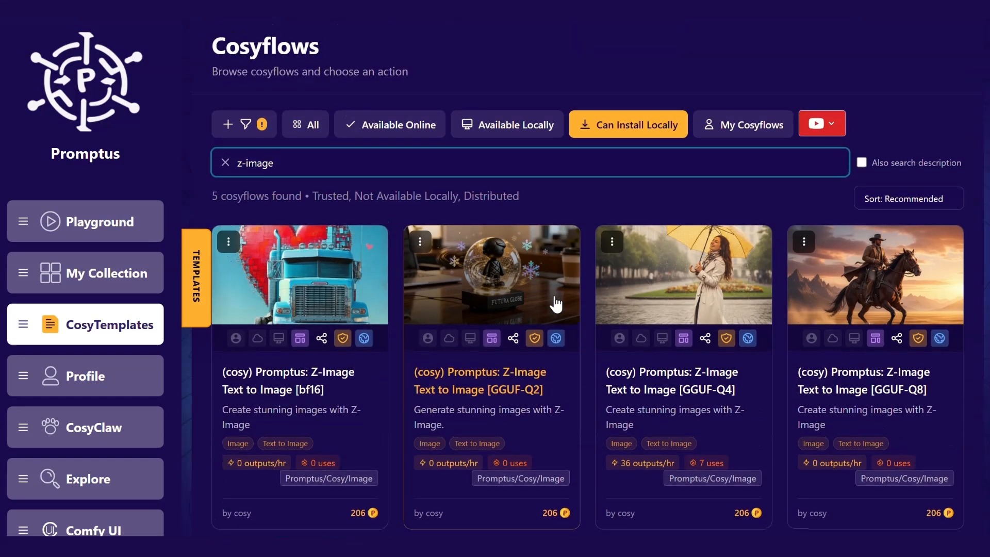
Filter the cosyflows to those available locally and open the Z-Image-Turbo Fun Union ControlNet template.
{"action": "left_click", "coordinate": [541, 132]}
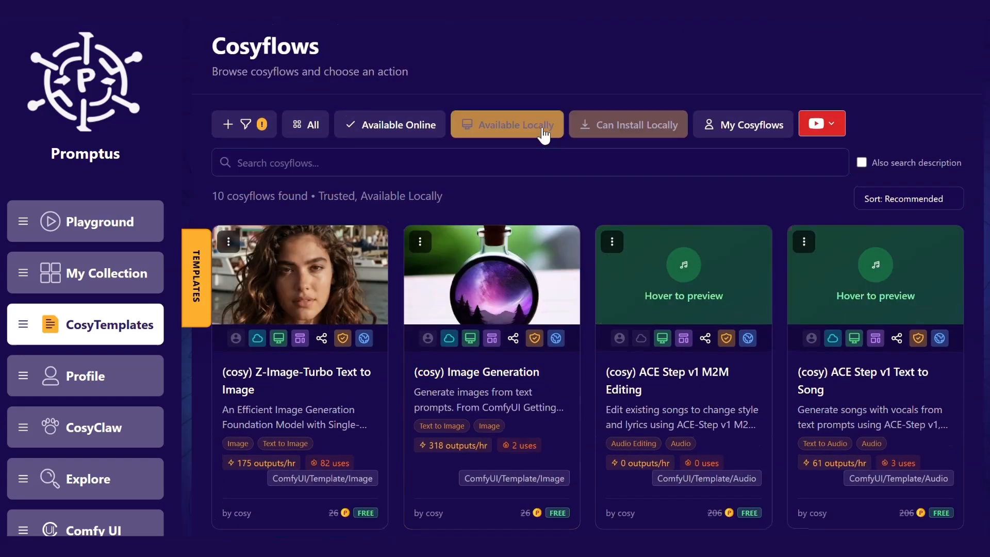
{"action": "scroll", "coordinate": [578, 218], "scroll_direction": "down", "scroll_amount": 10}
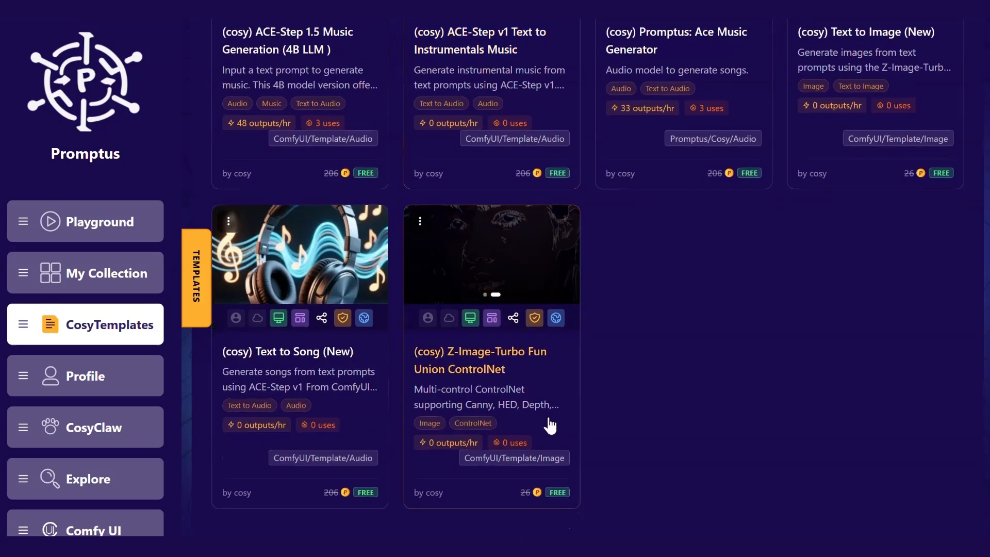
{"action": "left_click", "coordinate": [551, 425]}
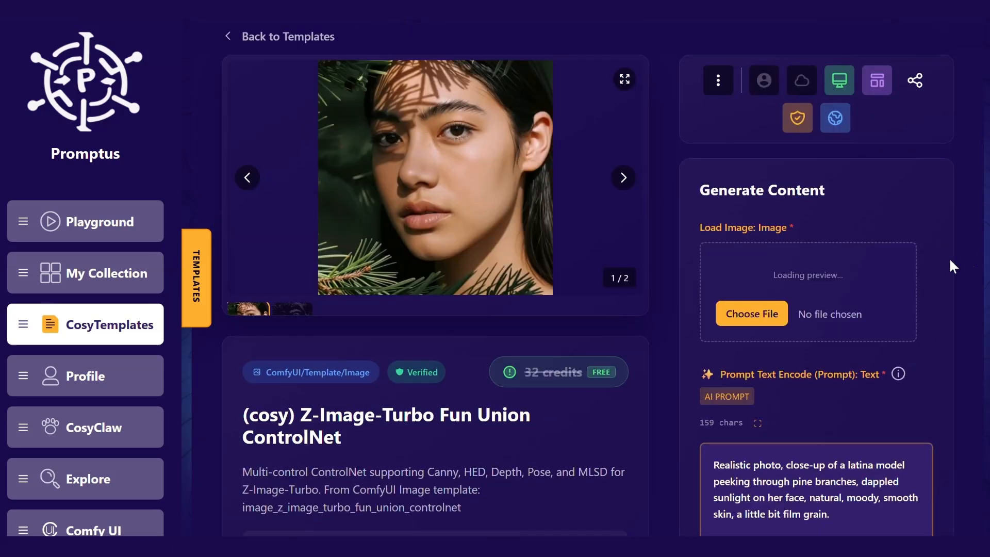
Install the Z-Image-Turbo Fun Union ControlNet template locally.
{"action": "scroll", "coordinate": [949, 260], "scroll_direction": "down", "scroll_amount": 5}
{"action": "scroll", "coordinate": [949, 260], "scroll_direction": "up", "scroll_amount": 5}
{"action": "left_click", "coordinate": [718, 80]}
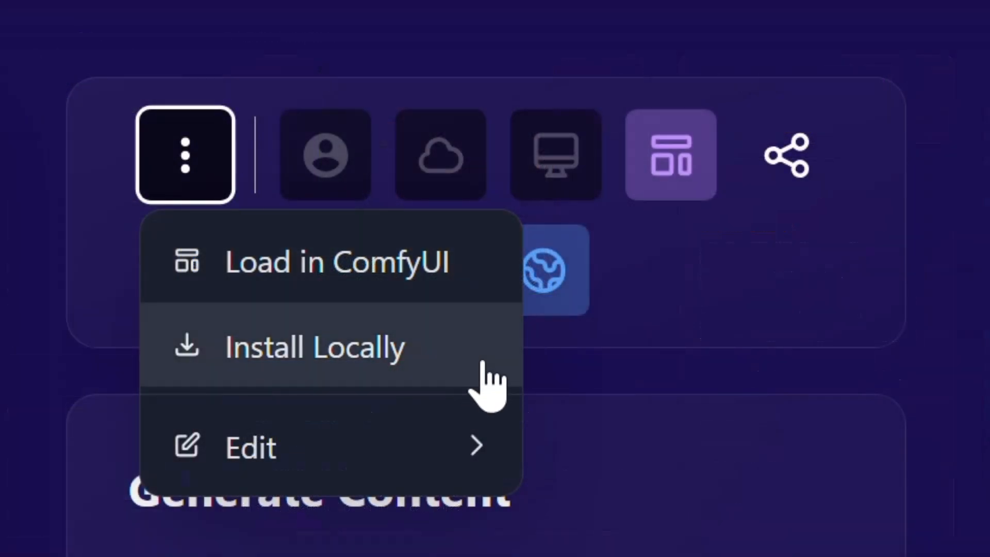
{"action": "left_click", "coordinate": [820, 154]}
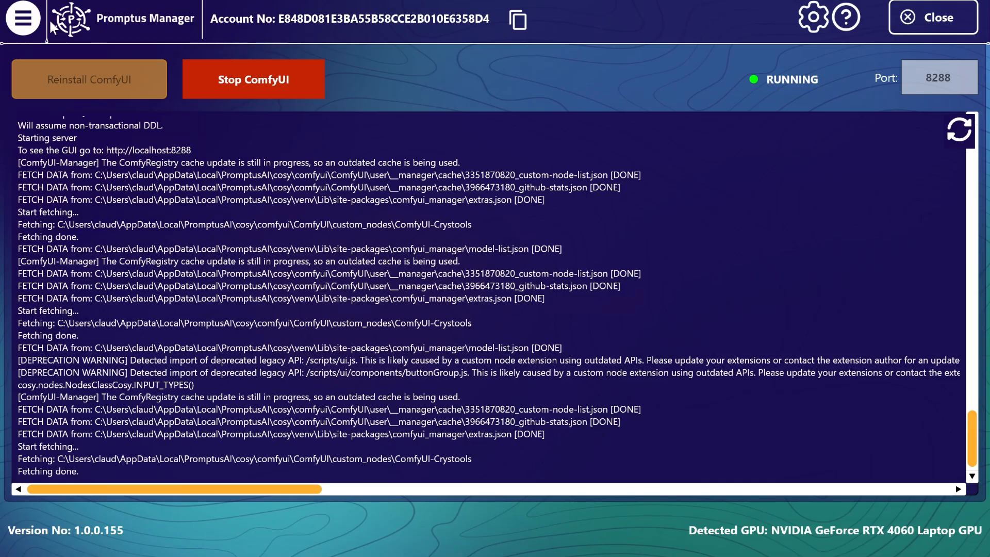
Switch to the Promptus Manager and browse its main menu.
{"action": "left_click", "coordinate": [22, 18]}
{"action": "left_click", "coordinate": [148, 115]}
{"action": "left_click", "coordinate": [146, 226]}
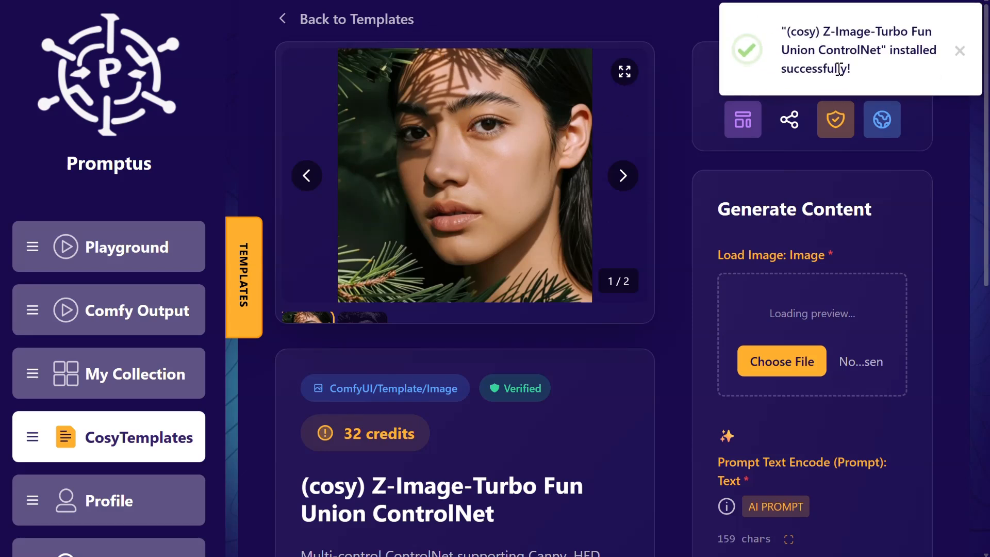
Refresh the ControlNet template and check that its local generation inputs are available.
{"action": "left_click", "coordinate": [101, 113]}
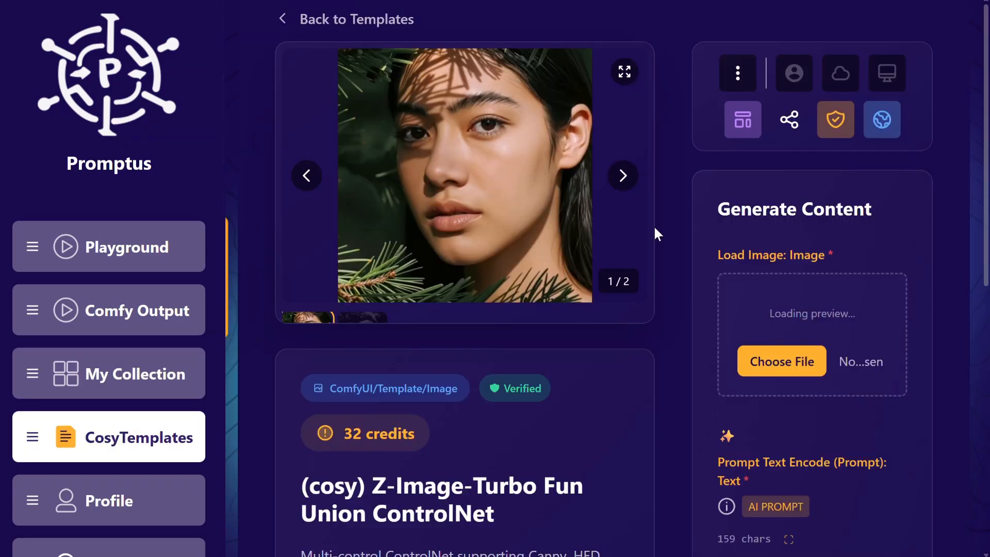
{"action": "scroll", "coordinate": [693, 244], "scroll_direction": "down", "scroll_amount": 6}
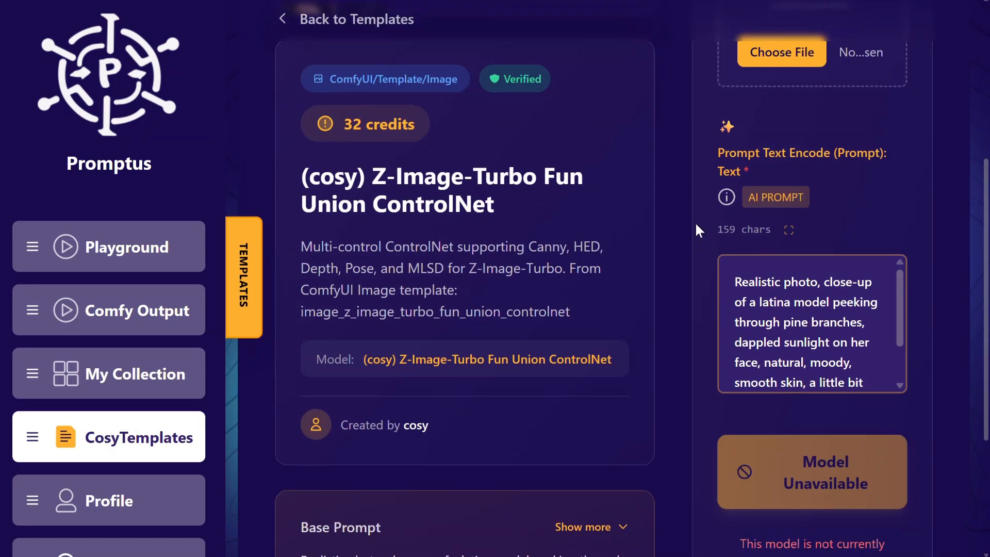
{"action": "key", "text": "ctrl+minus"}
{"action": "key", "text": "ctrl+minus"}
{"action": "scroll", "coordinate": [696, 223], "scroll_direction": "up", "scroll_amount": 2}
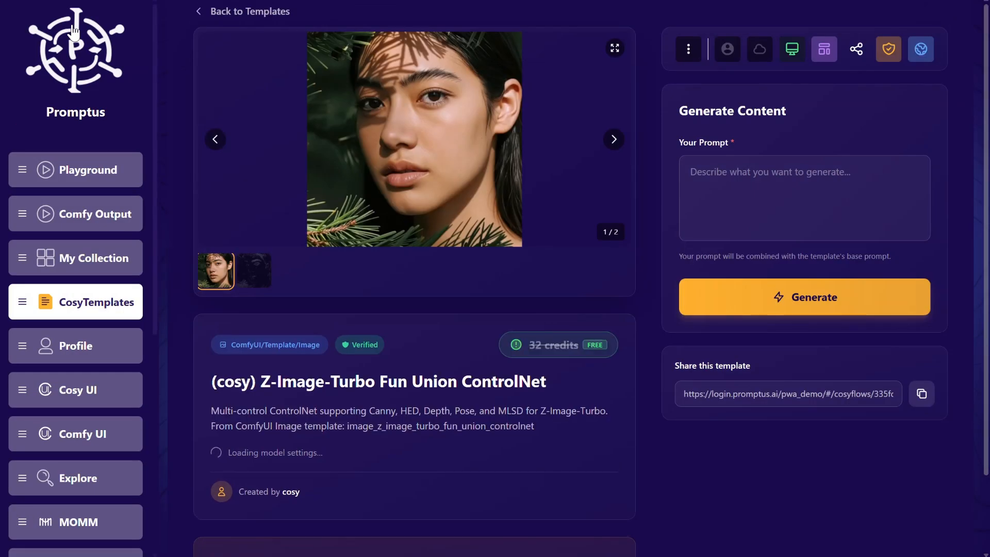
{"action": "scroll", "coordinate": [664, 292], "scroll_direction": "down", "scroll_amount": 2}
{"action": "scroll", "coordinate": [664, 292], "scroll_direction": "up", "scroll_amount": 2}
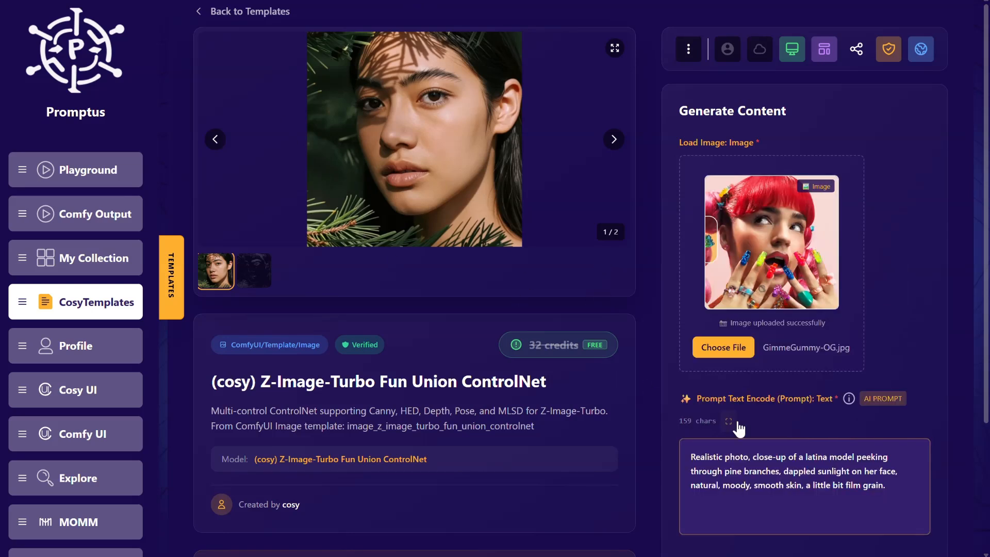
Change the ControlNet template's prompt to "Realistic photo, close-up of woman with her nails and in pony tails".
{"action": "left_click", "coordinate": [861, 444]}
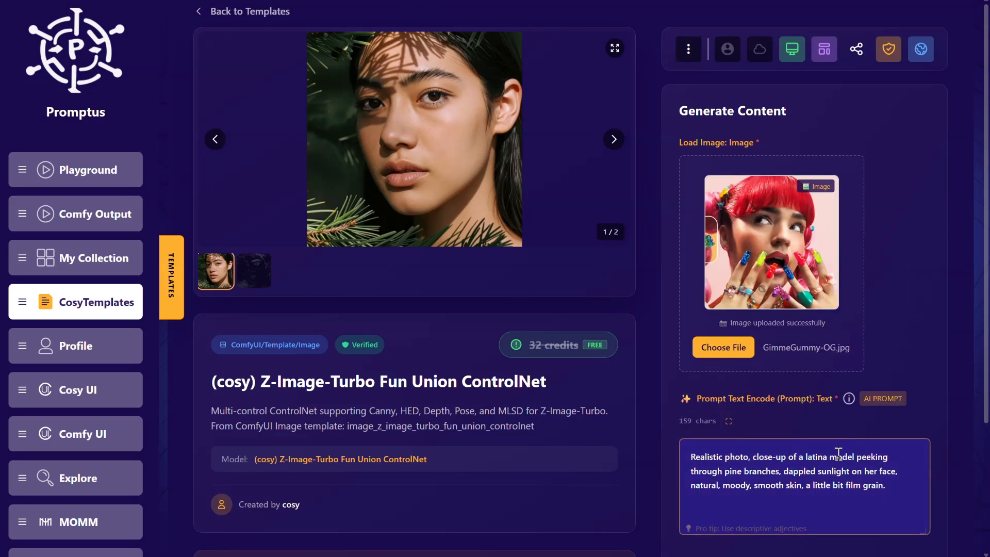
{"action": "left_click_drag", "start_coordinate": [800, 457], "coordinate": [888, 452]}
{"action": "type", "text": "man"}
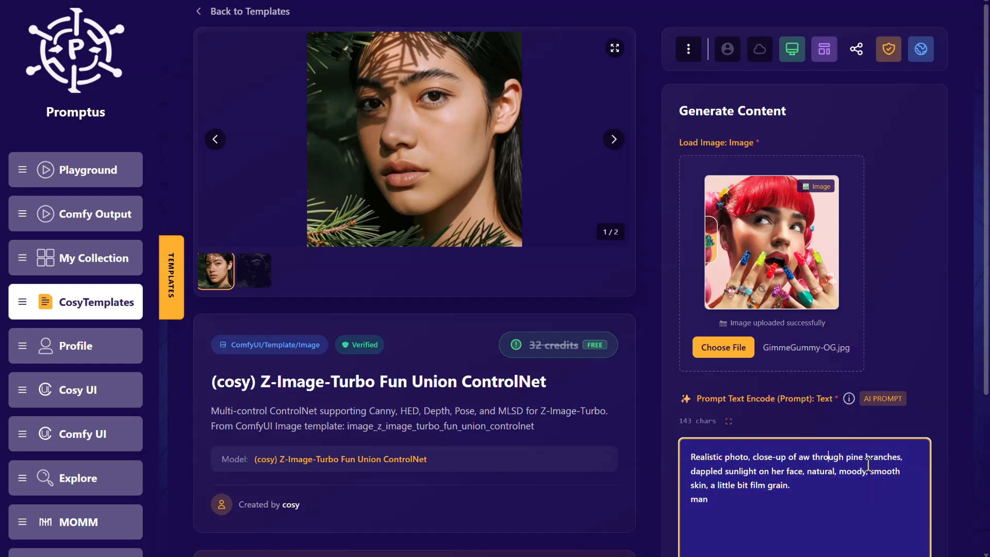
{"action": "key", "text": "BackSpace"}
{"action": "type", "text": "woman with her nails and in pony tails"}
{"action": "key", "text": "Delete"}
{"action": "key", "text": "Delete"}
{"action": "key", "text": "Delete"}
{"action": "key", "text": "Delete"}
{"action": "key", "text": "Delete"}
{"action": "key", "text": "Delete"}
{"action": "key", "text": "Delete"}
{"action": "key", "text": "Delete"}
{"action": "key", "text": "Delete"}
{"action": "key", "text": "Delete"}
{"action": "key", "text": "Delete"}
{"action": "key", "text": "Delete"}
{"action": "key", "text": "Delete"}
{"action": "key", "text": "Delete"}
{"action": "key", "text": "Delete"}
{"action": "key", "text": "Delete"}
{"action": "key", "text": "Delete"}
{"action": "key", "text": "Delete"}
{"action": "key", "text": "Delete"}
{"action": "key", "text": "Delete"}
{"action": "key", "text": "Delete"}
{"action": "key", "text": "Delete"}
{"action": "key", "text": "Delete"}
{"action": "key", "text": "Delete"}
{"action": "key", "text": "Delete"}
{"action": "key", "text": "Delete"}
{"action": "key", "text": "Delete"}
{"action": "key", "text": "Delete"}
{"action": "key", "text": "Delete"}
{"action": "key", "text": "Delete"}
{"action": "key", "text": "Delete"}
{"action": "key", "text": "Delete"}
{"action": "key", "text": "Delete"}
{"action": "key", "text": "Delete"}
{"action": "key", "text": "Delete"}
{"action": "key", "text": "Delete"}
{"action": "key", "text": "Delete"}
{"action": "key", "text": "Delete"}
{"action": "key", "text": "Delete"}
{"action": "key", "text": "Delete"}
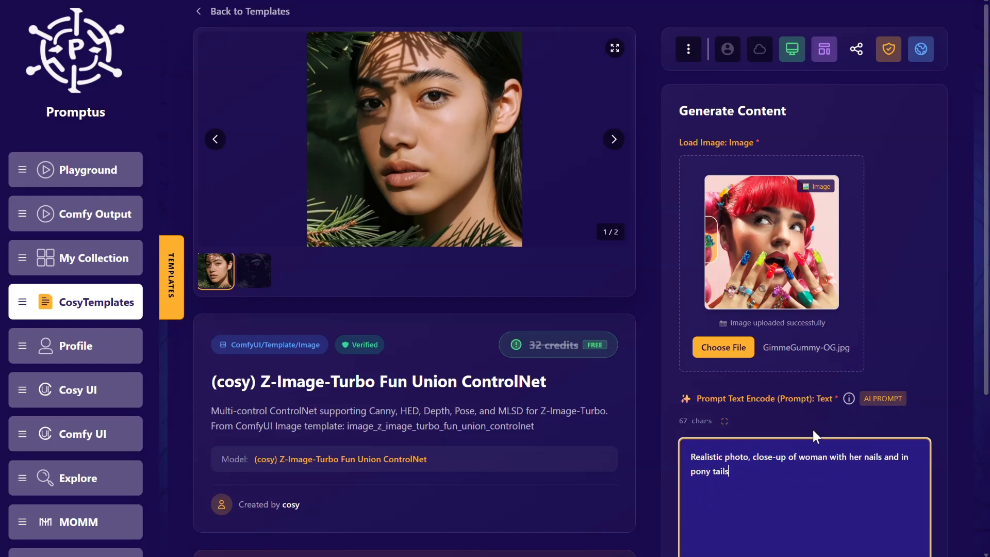
Generate the ControlNet image from GimmeGummy-OG.jpg and add the generated image to the collection.
{"action": "scroll", "coordinate": [784, 439], "scroll_direction": "down", "scroll_amount": 4}
{"action": "left_click", "coordinate": [826, 398]}
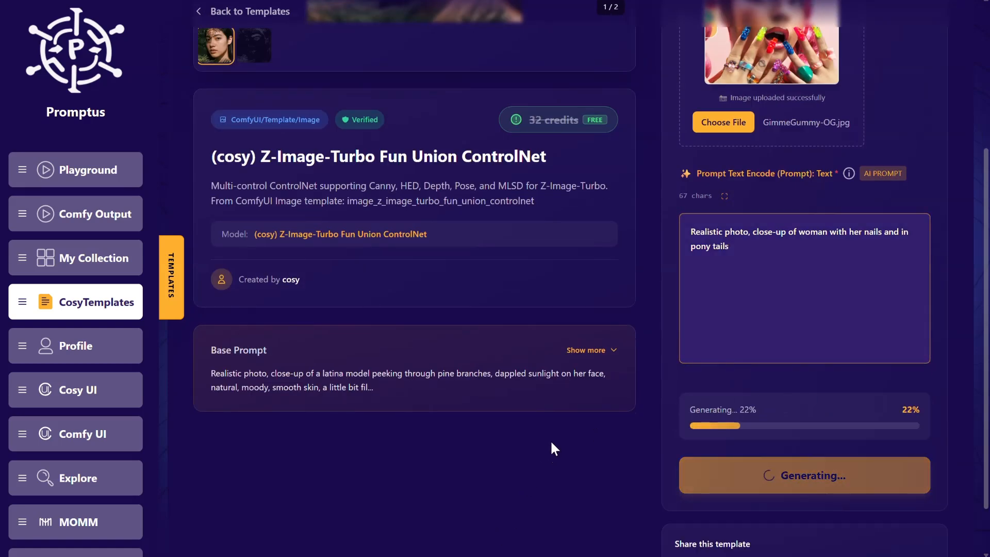
{"action": "scroll", "coordinate": [457, 503], "scroll_direction": "up", "scroll_amount": 4}
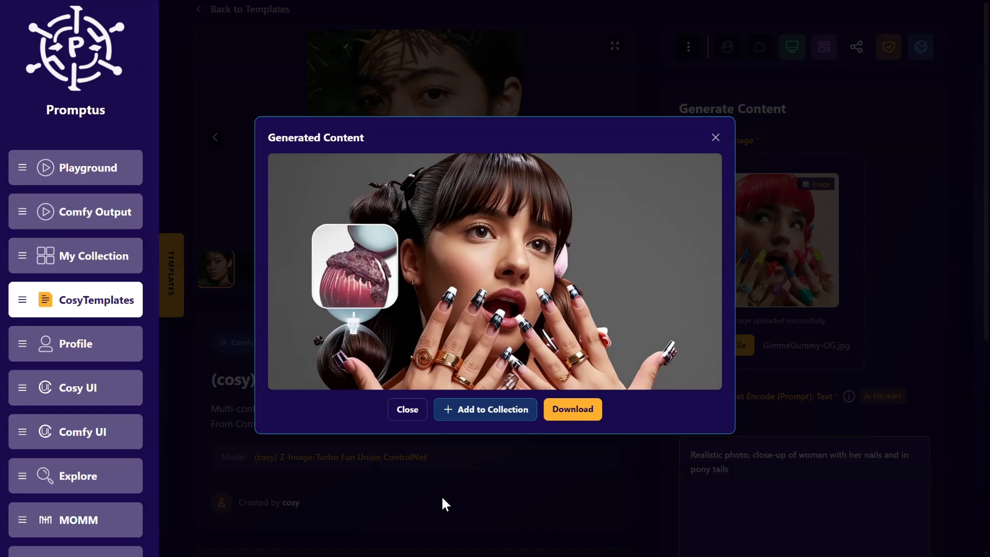
{"action": "left_click", "coordinate": [503, 412]}
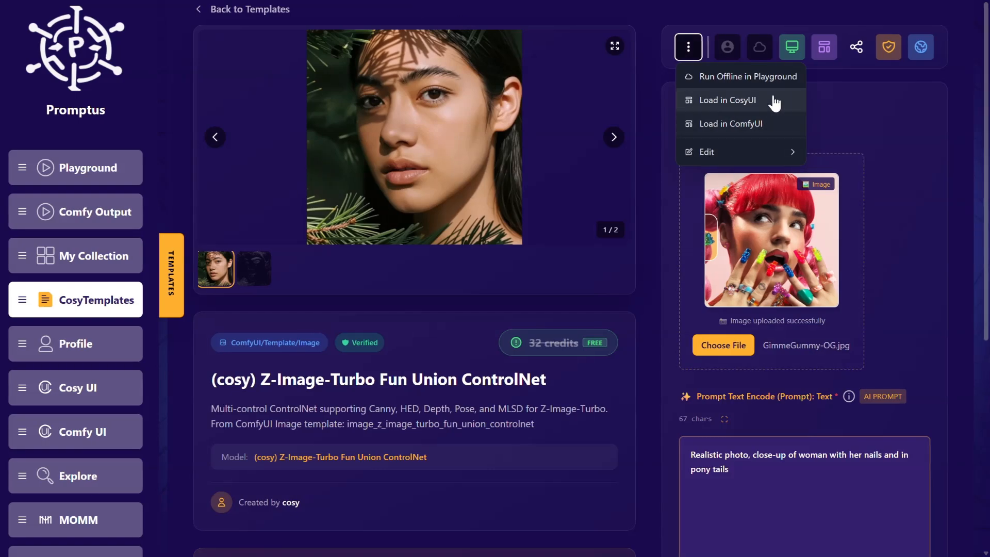
Load the Z-Image-Turbo Fun Union ControlNet template to run offline in the Playground.
{"action": "left_click", "coordinate": [786, 79]}
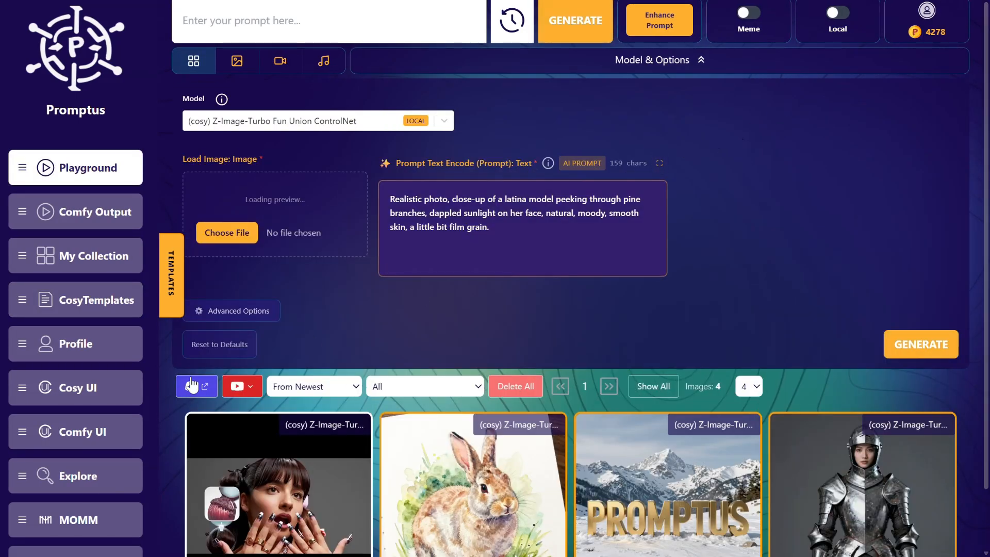
Set the ControlNet template's Canny high threshold to 0.99 and low threshold to 0.03 in the advanced options.
{"action": "left_click", "coordinate": [250, 312]}
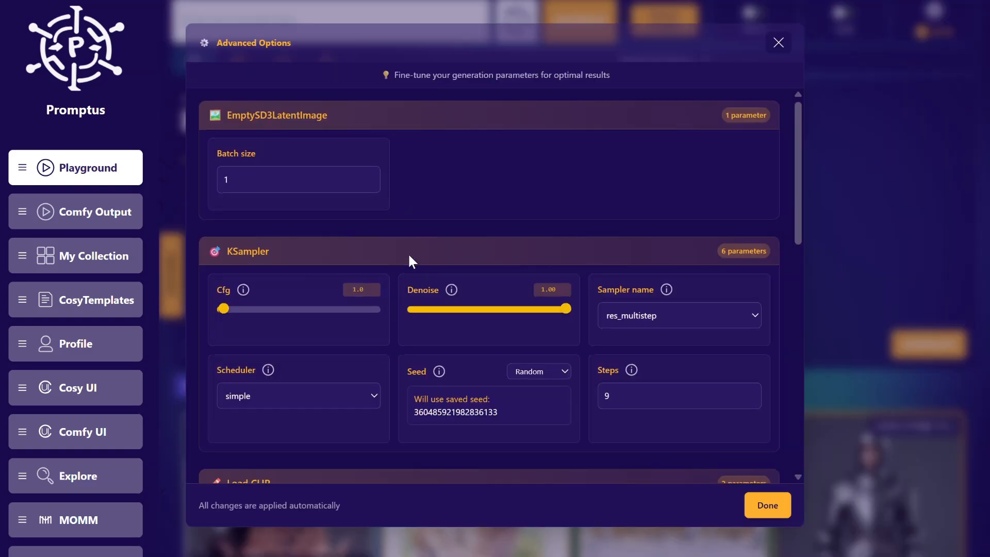
{"action": "scroll", "coordinate": [408, 253], "scroll_direction": "down", "scroll_amount": 3}
{"action": "double_click", "coordinate": [348, 247]}
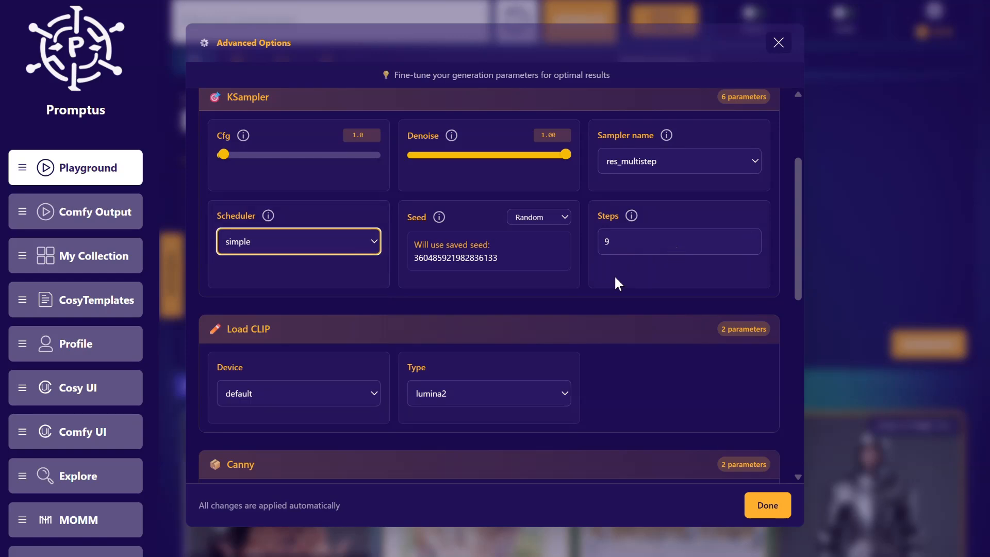
{"action": "scroll", "coordinate": [614, 274], "scroll_direction": "down", "scroll_amount": 5}
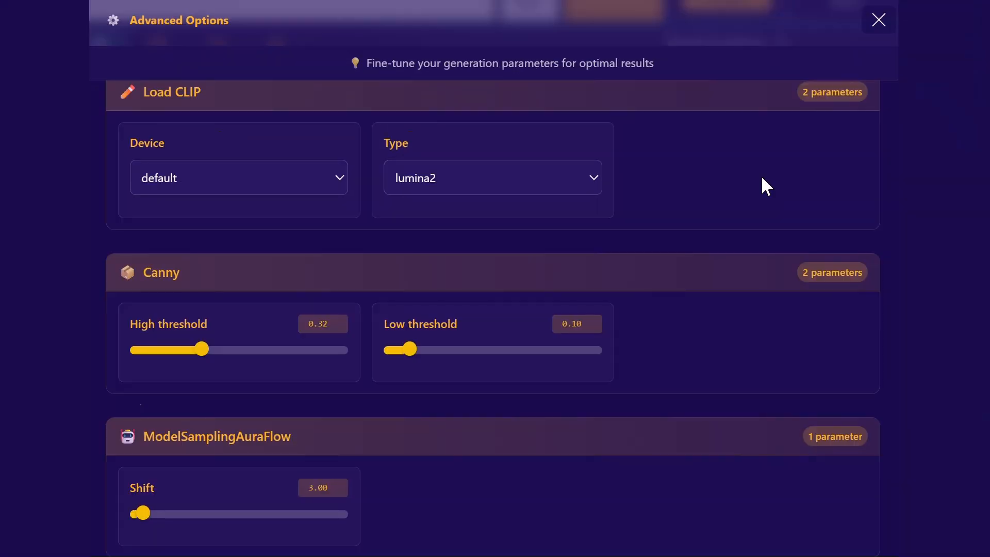
{"action": "scroll", "coordinate": [700, 169], "scroll_direction": "down", "scroll_amount": 2}
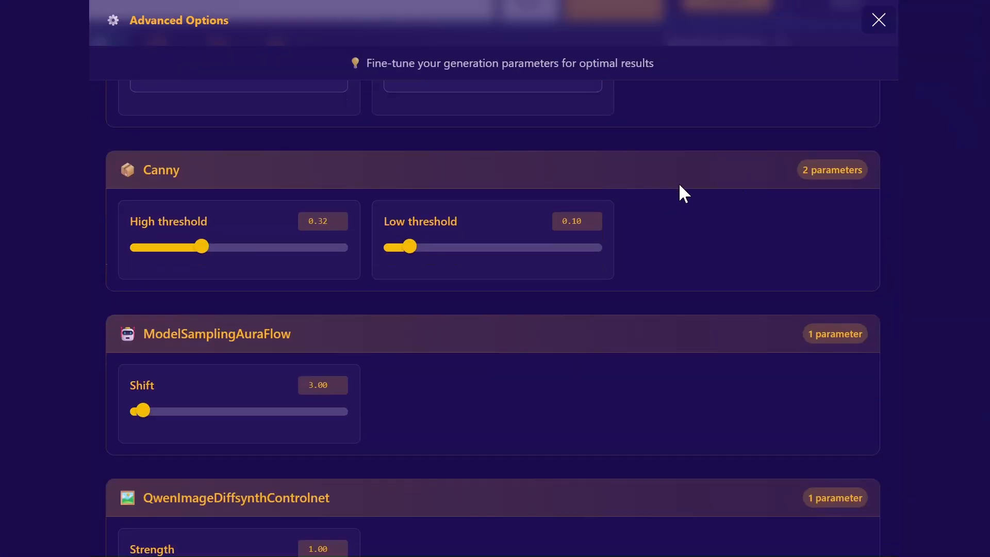
{"action": "left_click_drag", "start_coordinate": [202, 246], "coordinate": [341, 247]}
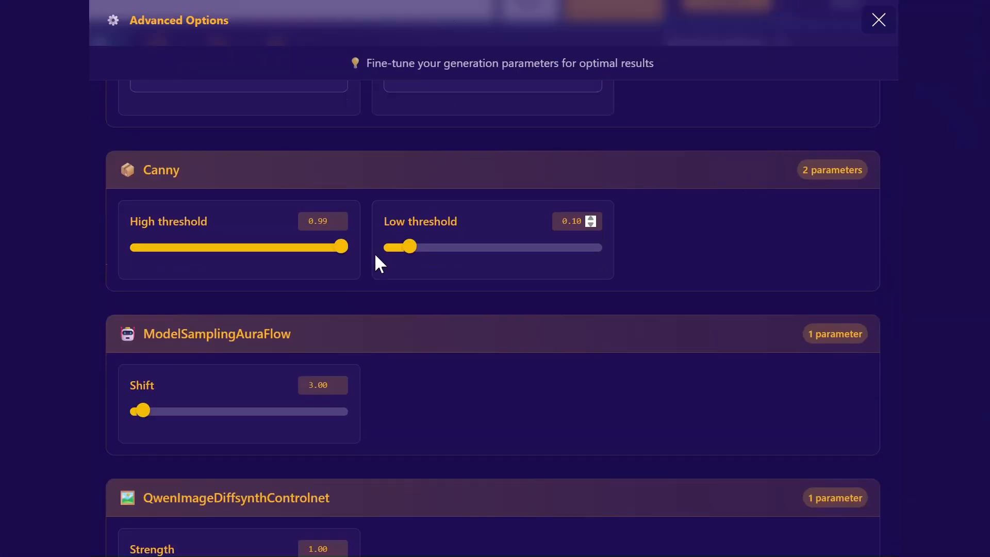
{"action": "left_click_drag", "start_coordinate": [410, 250], "coordinate": [369, 252]}
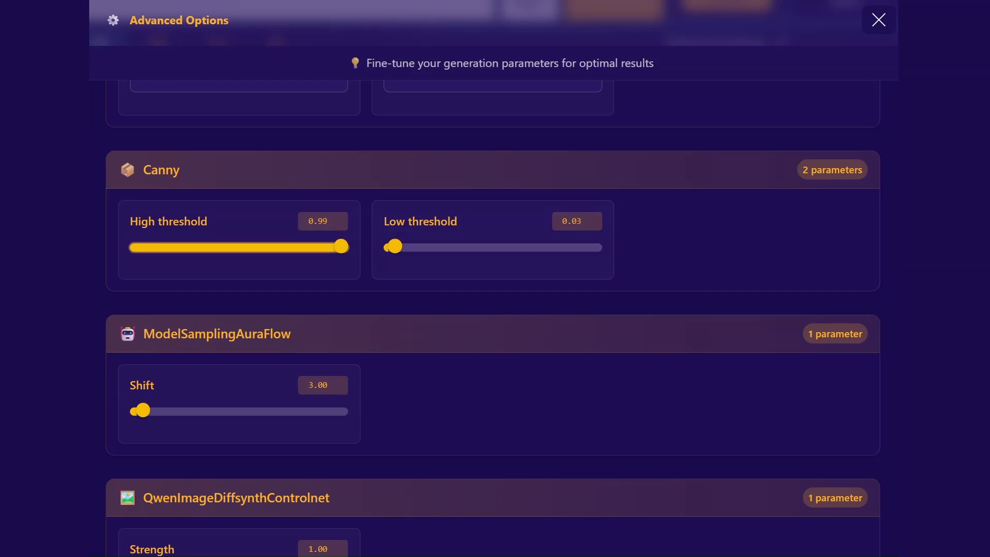
{"action": "key", "text": "Escape"}
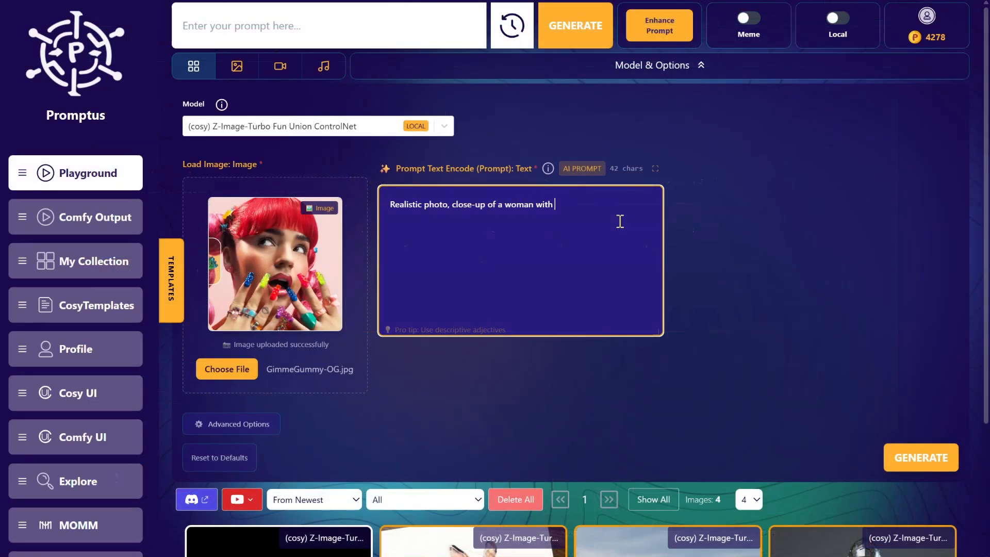
Complete the prompt for GimmeGummy-OG.jpg as "Realistic photo, close-up of a woman with nails painted in front of her face".
{"action": "type", "text": "nails painted in front of her face"}
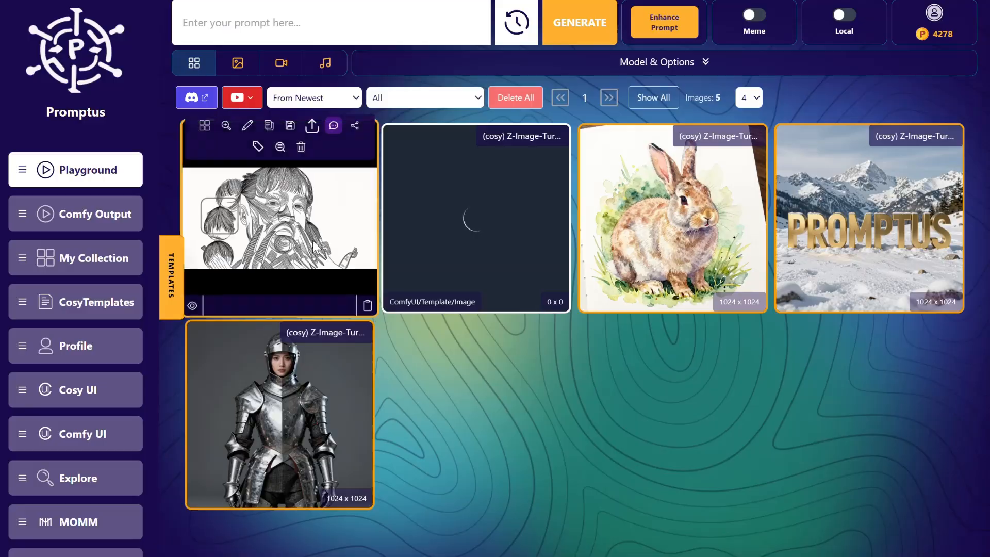
Examine the line-drawn portrait's media details, including its Canny thresholds, sampler, strength and prompt text.
{"action": "left_click", "coordinate": [312, 238]}
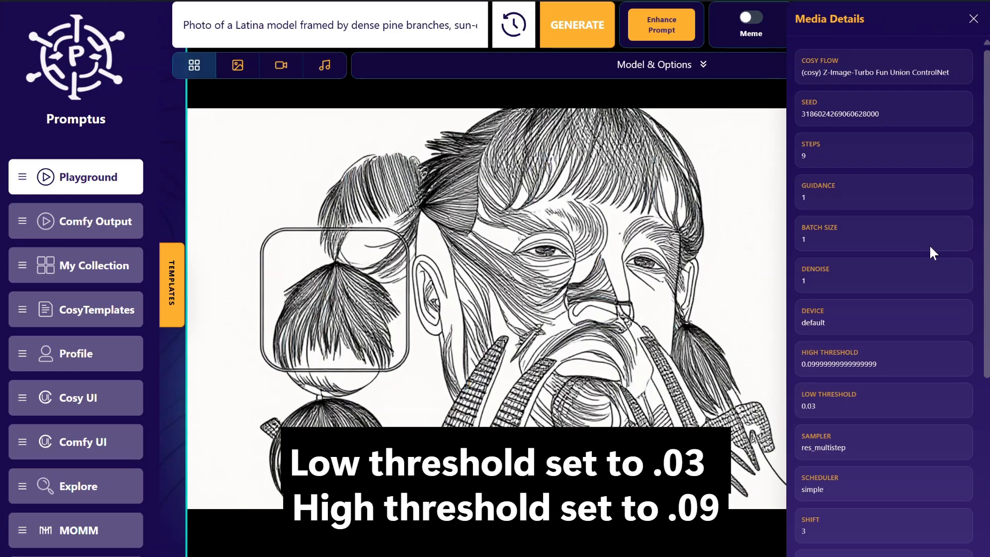
{"action": "scroll", "coordinate": [932, 246], "scroll_direction": "down", "scroll_amount": 3}
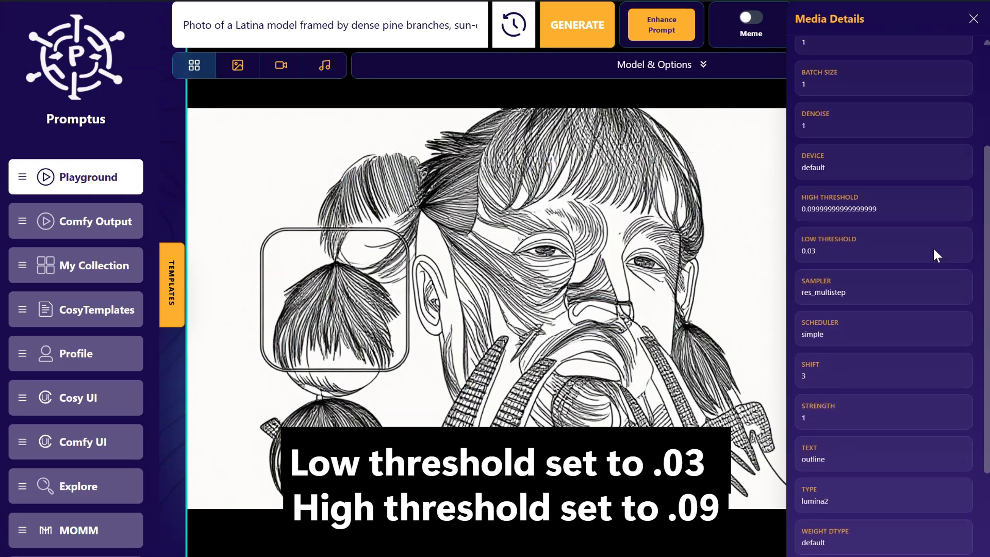
{"action": "scroll", "coordinate": [935, 242], "scroll_direction": "down", "scroll_amount": 2}
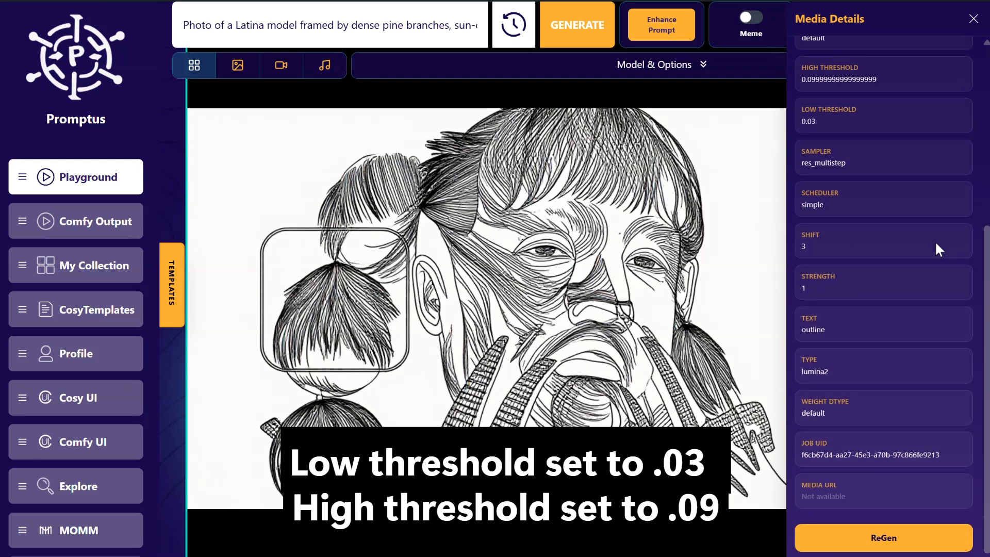
{"action": "scroll", "coordinate": [935, 240], "scroll_direction": "up", "scroll_amount": 5}
{"action": "scroll", "coordinate": [935, 240], "scroll_direction": "up", "scroll_amount": 1}
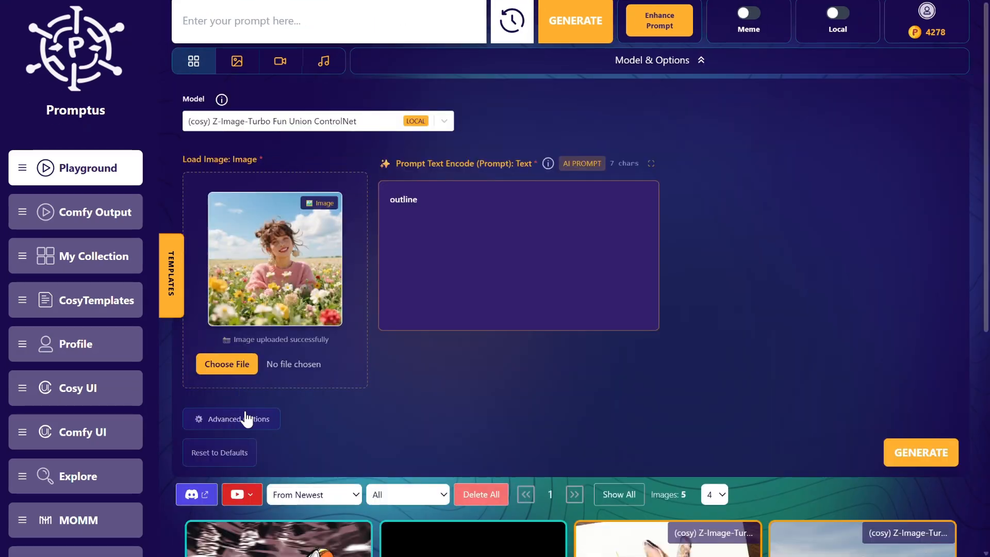
Review the Canny thresholds and generate an image from the flower-field photo with the prompt "outline".
{"action": "left_click", "coordinate": [260, 414]}
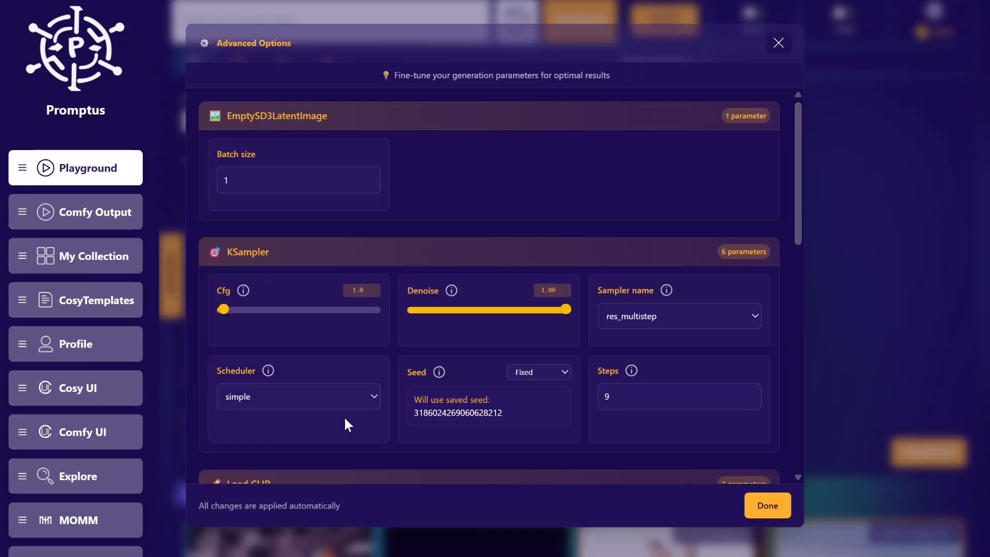
{"action": "scroll", "coordinate": [566, 358], "scroll_direction": "down", "scroll_amount": 5}
{"action": "scroll", "coordinate": [566, 361], "scroll_direction": "down", "scroll_amount": 3}
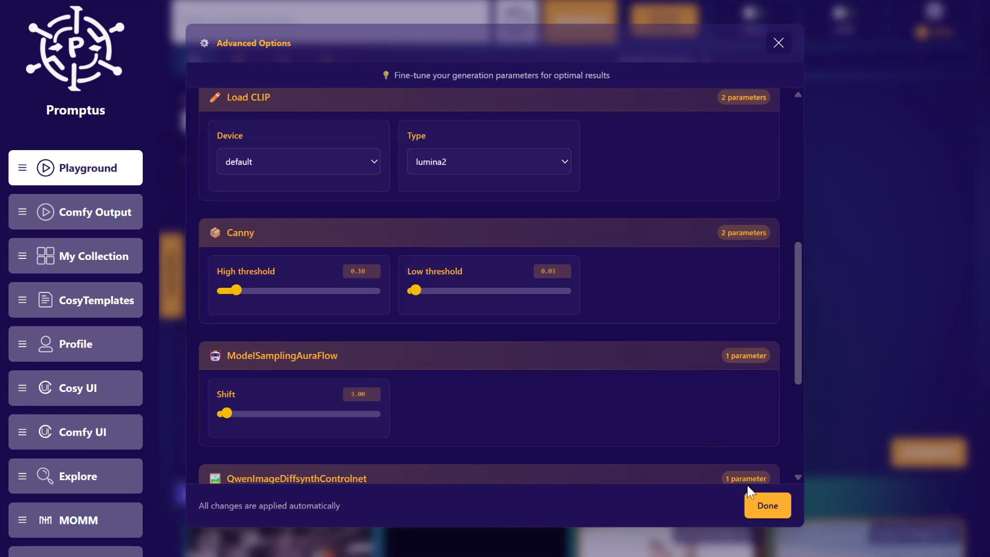
{"action": "left_click", "coordinate": [778, 516]}
{"action": "left_click", "coordinate": [922, 453]}
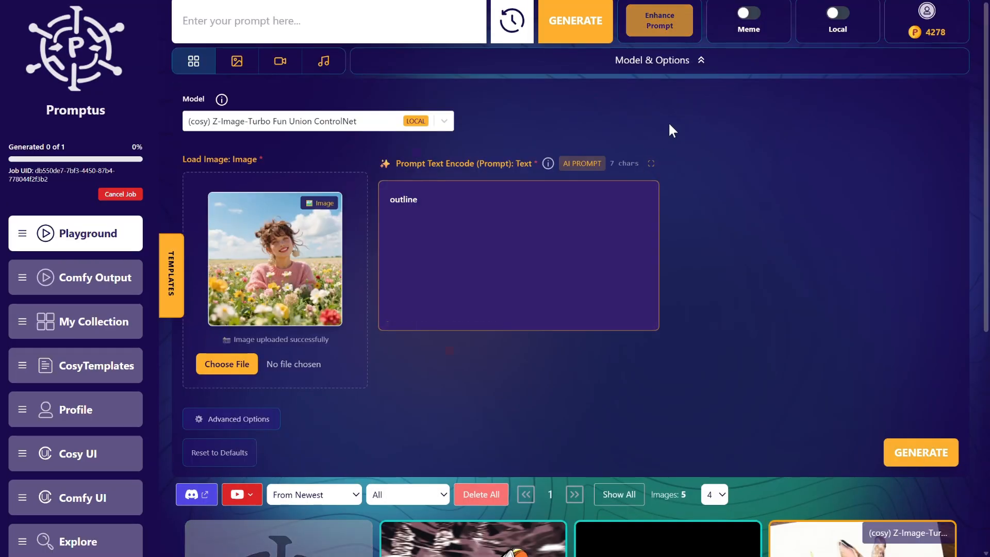
Collapse the model options, inspect the newly generated black-and-white tree image at full size, and close it.
{"action": "left_click", "coordinate": [761, 66]}
{"action": "mouse_move", "coordinate": [794, 190]}
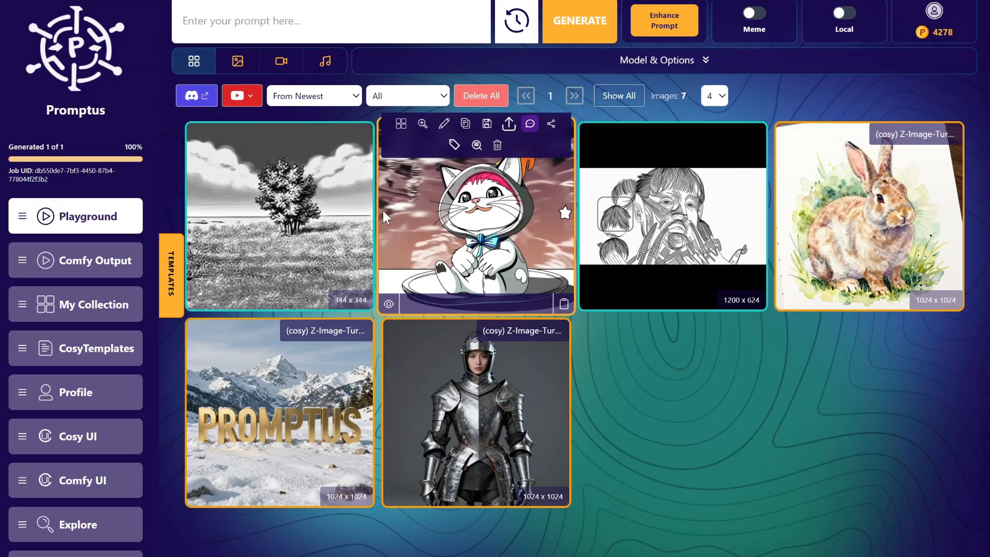
{"action": "left_click", "coordinate": [338, 230]}
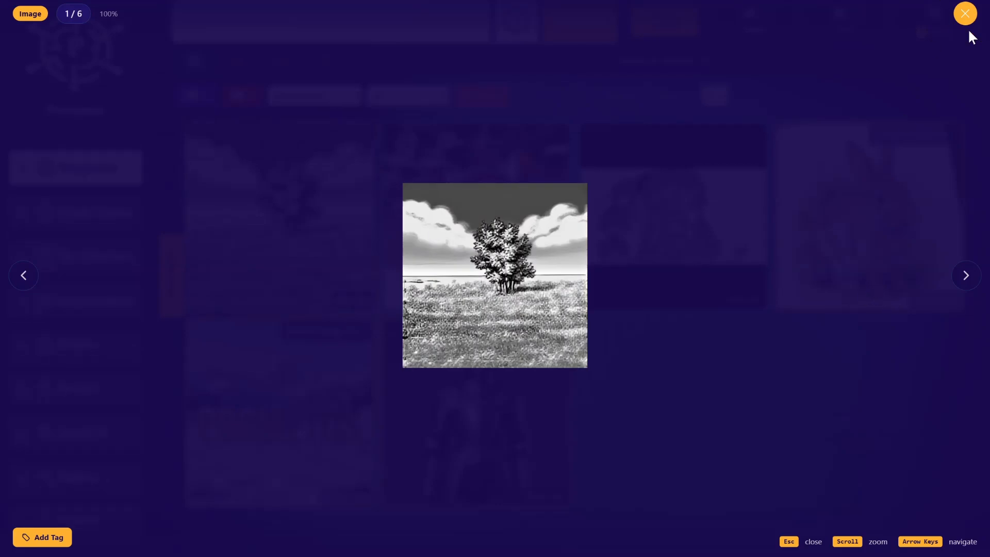
{"action": "left_click", "coordinate": [965, 15]}
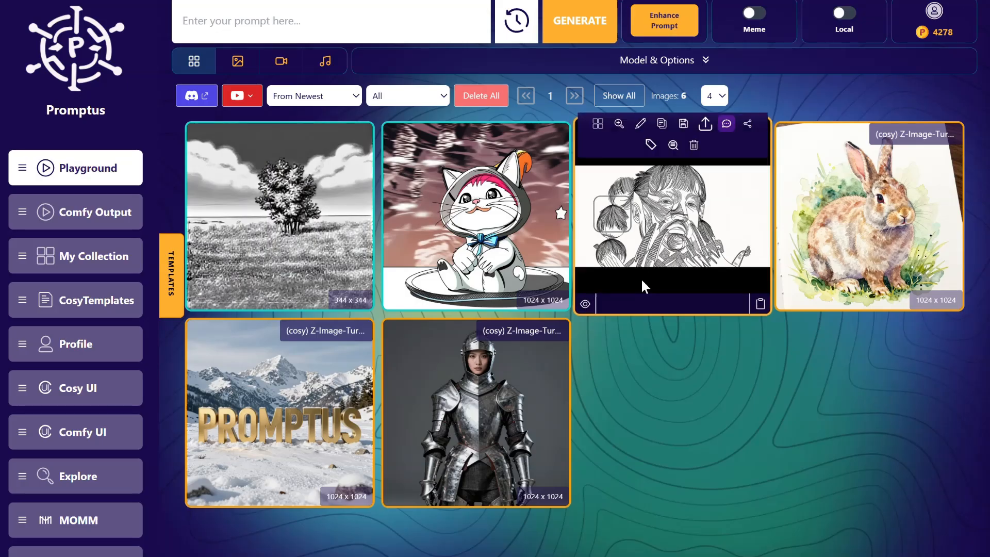
Load the Promptus skyline picture as the input image and generate its outline version.
{"action": "left_click", "coordinate": [661, 58]}
{"action": "left_click", "coordinate": [222, 370]}
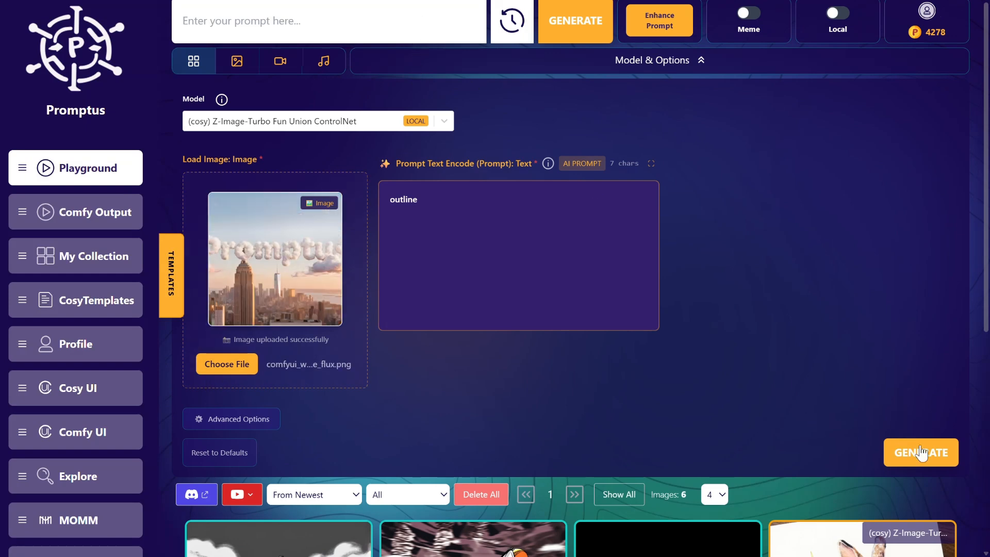
{"action": "left_click", "coordinate": [921, 453]}
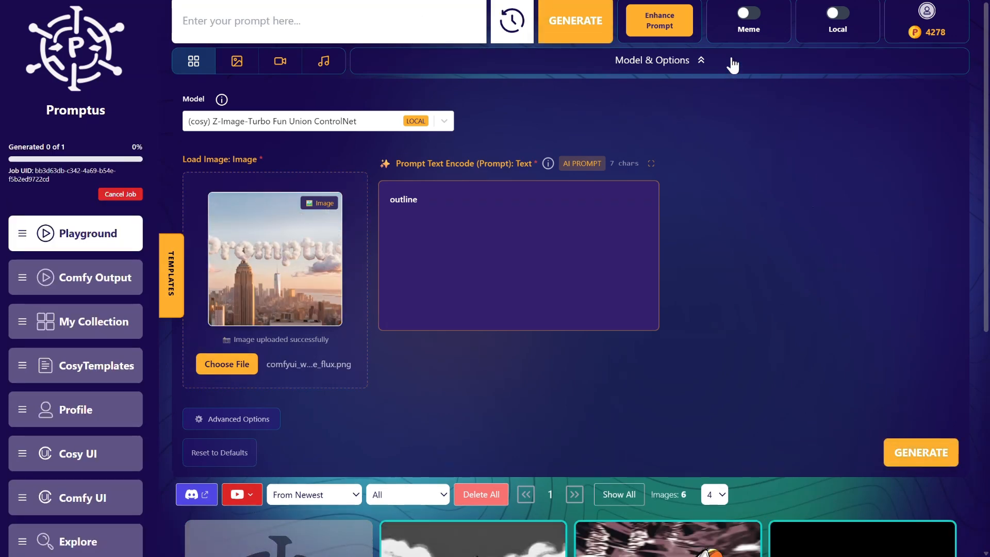
Inspect the generated Promptus skyline illustration at full size, then return to the gallery.
{"action": "left_click", "coordinate": [733, 64]}
{"action": "mouse_move", "coordinate": [738, 361]}
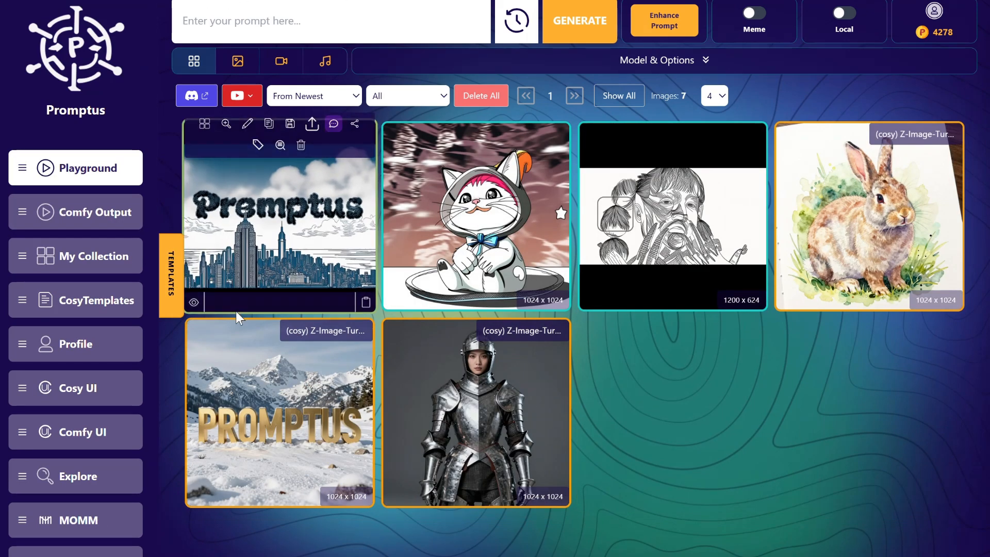
{"action": "left_click", "coordinate": [279, 254]}
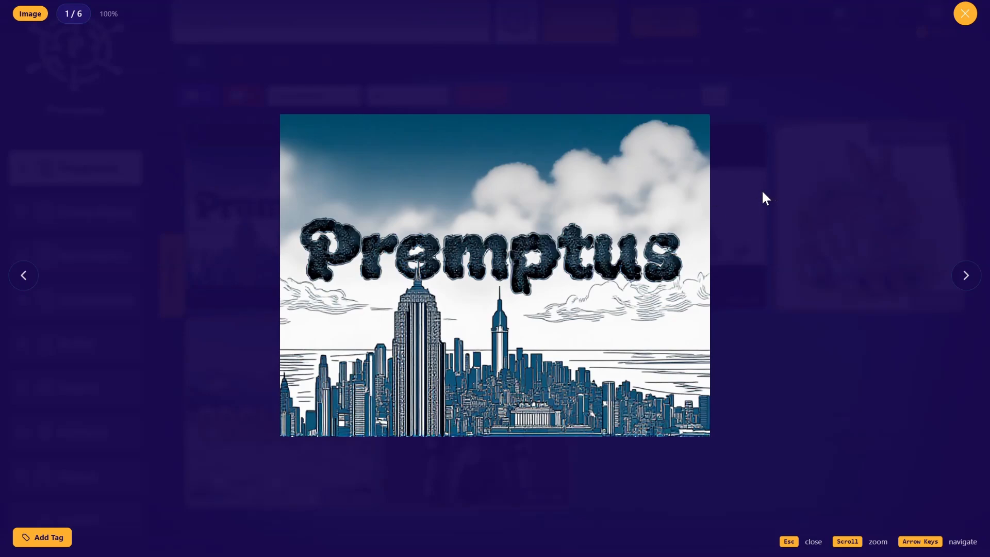
{"action": "left_click", "coordinate": [964, 16]}
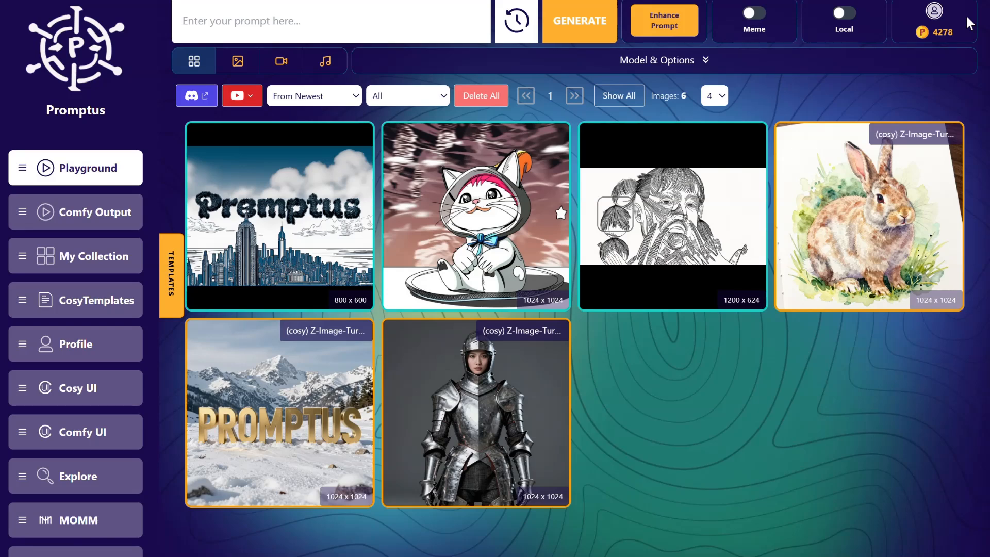
Generate an outline version of the photo of the man with the umbrella and view it at full size.
{"action": "left_click", "coordinate": [409, 23]}
{"action": "left_click", "coordinate": [911, 462]}
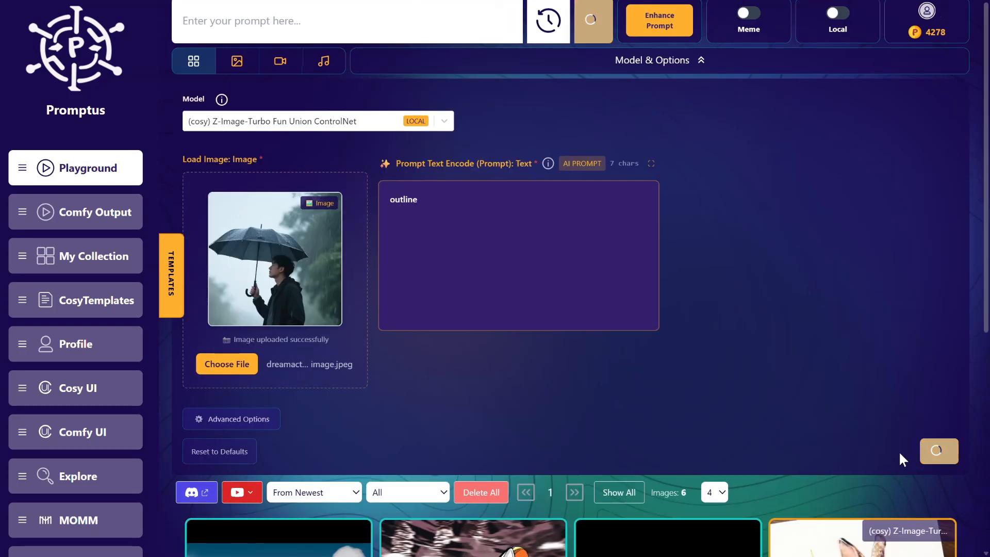
{"action": "left_click", "coordinate": [735, 71]}
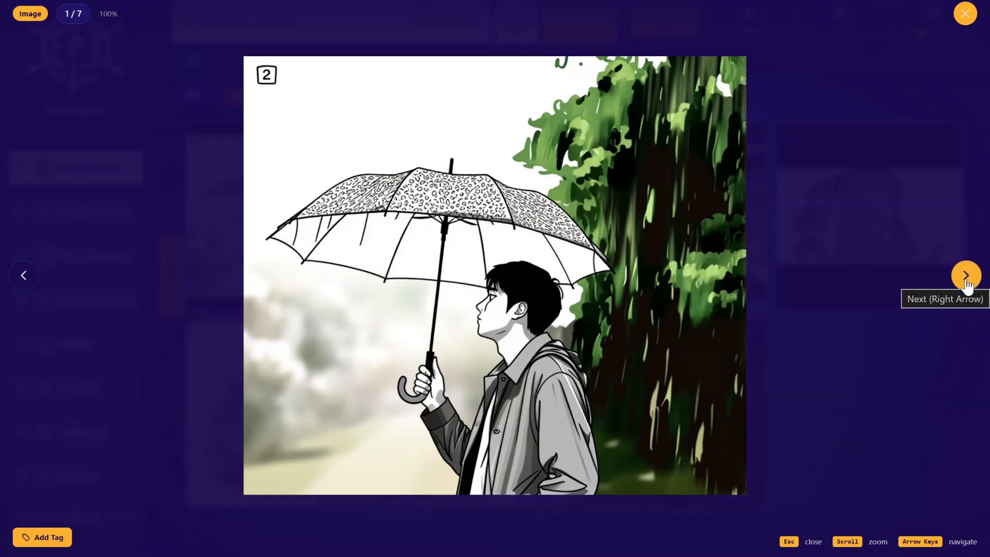
{"action": "left_click", "coordinate": [969, 23]}
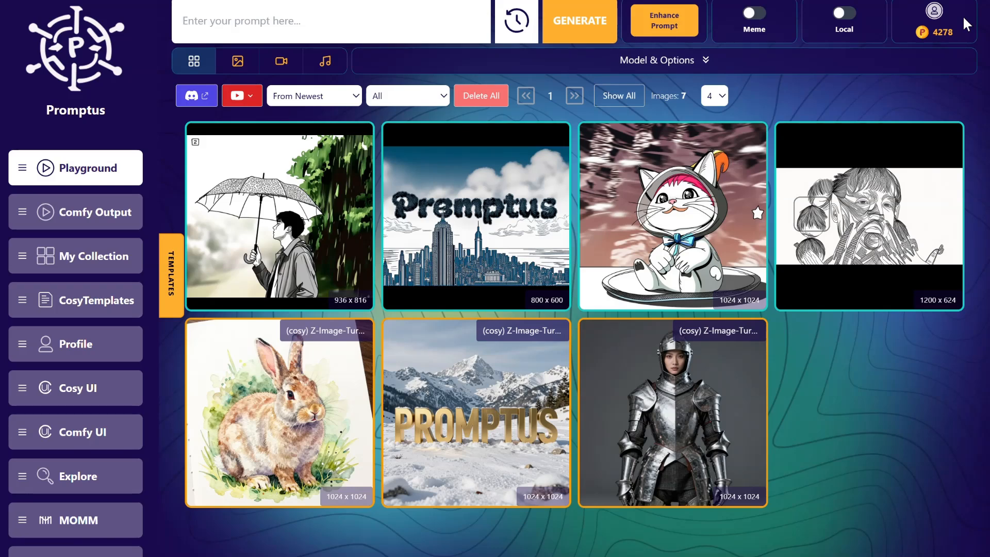
Raise the Canny high threshold to 0.40 and the low threshold to 0.21 for the umbrella image.
{"action": "left_click", "coordinate": [760, 68]}
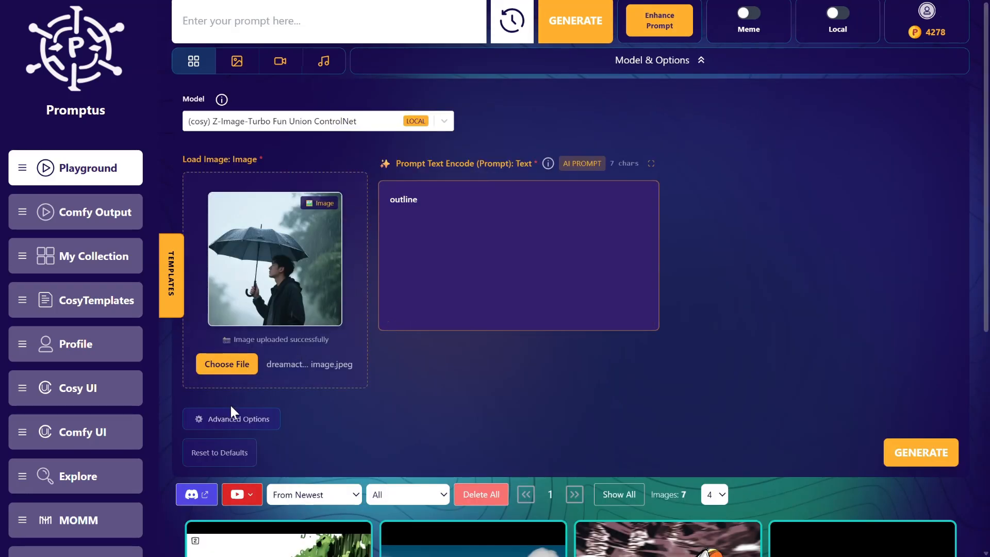
{"action": "left_click", "coordinate": [231, 419]}
{"action": "scroll", "coordinate": [358, 381], "scroll_direction": "down", "scroll_amount": 5}
{"action": "scroll", "coordinate": [357, 379], "scroll_direction": "down", "scroll_amount": 1}
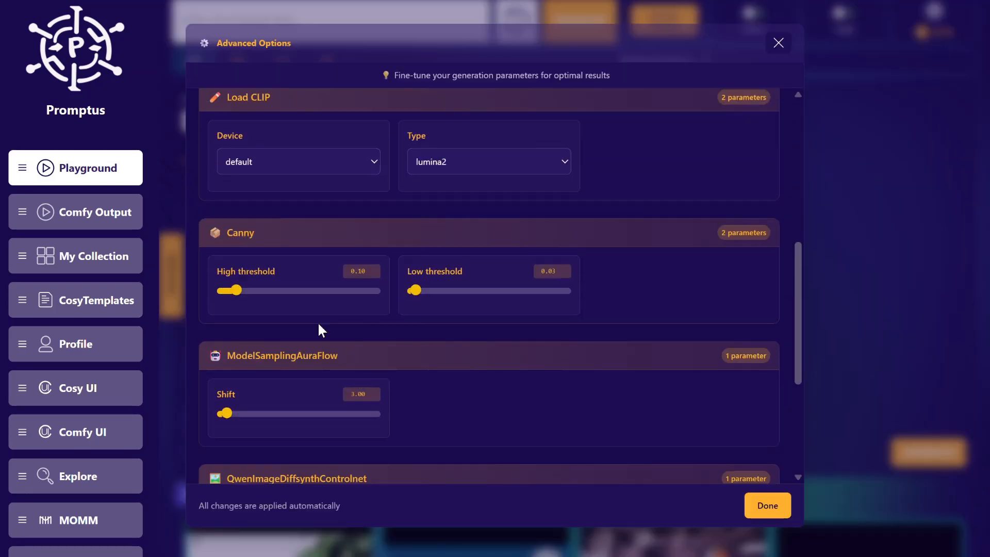
{"action": "left_click_drag", "start_coordinate": [235, 295], "coordinate": [276, 298]}
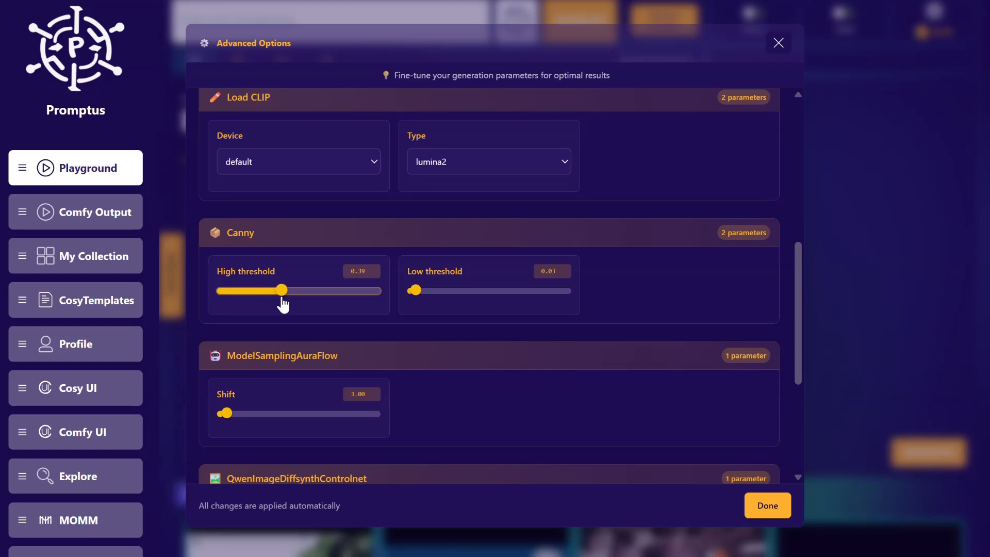
{"action": "left_click_drag", "start_coordinate": [416, 293], "coordinate": [442, 296]}
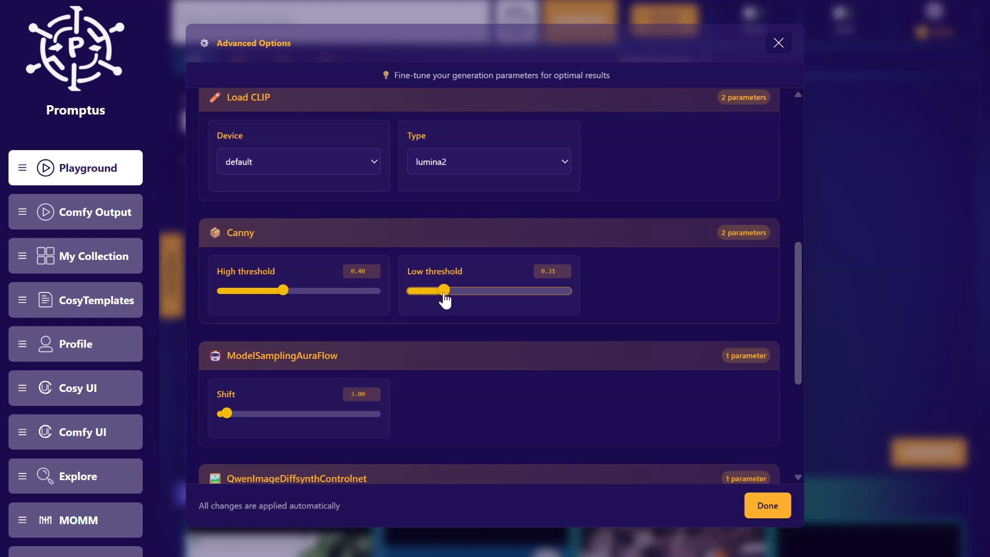
{"action": "left_click", "coordinate": [787, 509]}
Generate the umbrella image again with the changed Canny thresholds and view the new version at full size.
{"action": "left_click", "coordinate": [912, 448]}
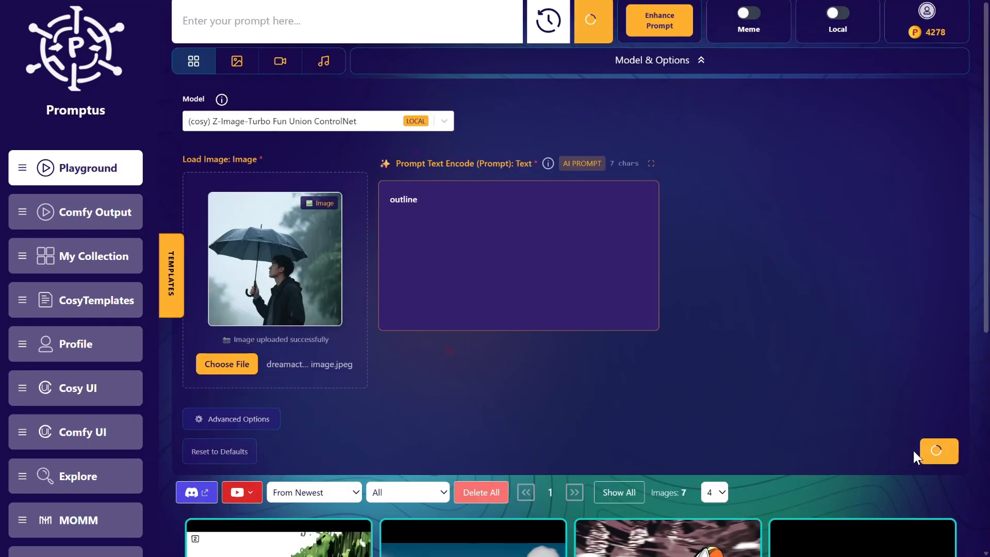
{"action": "left_click", "coordinate": [690, 68]}
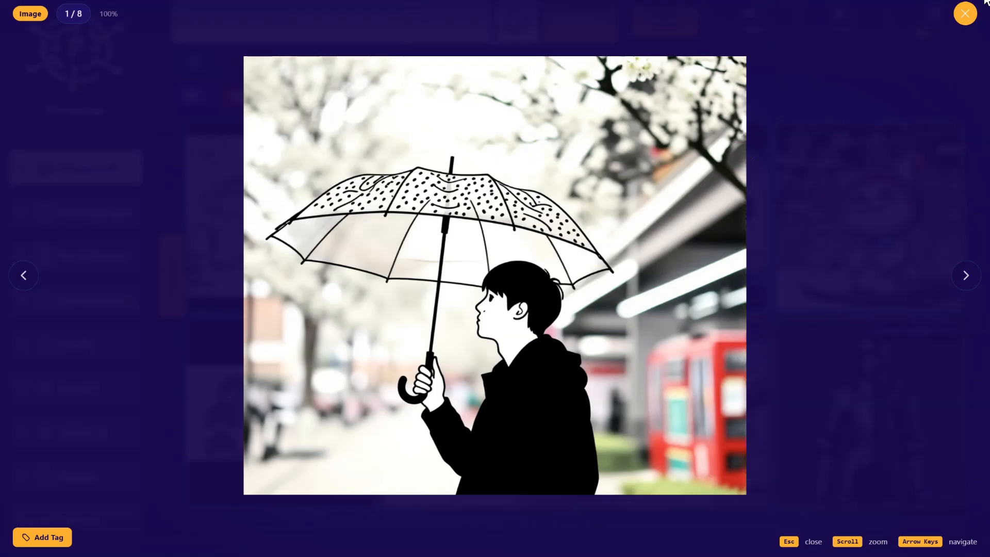
{"action": "left_click", "coordinate": [964, 23]}
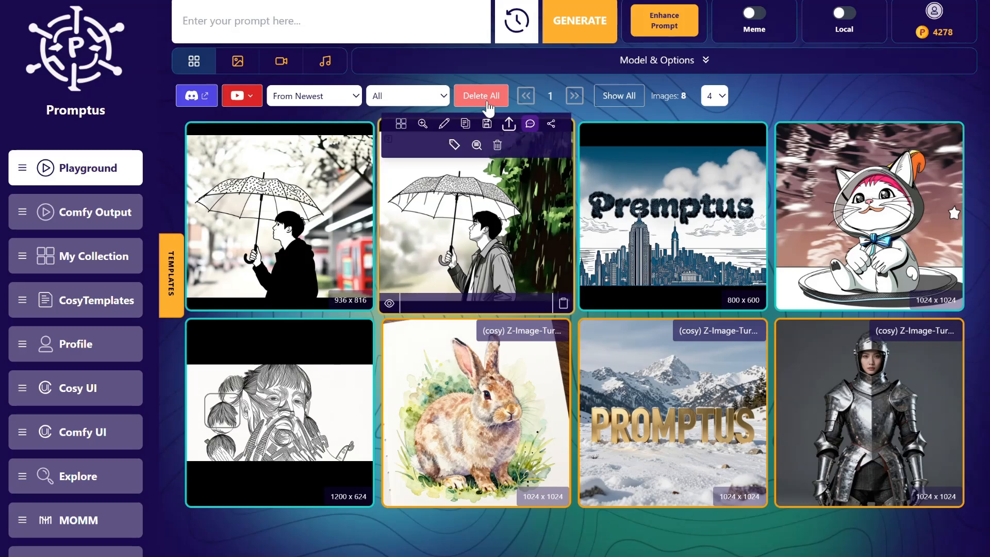
Lower the QwenImageDiffsynthControlnet strength to about 0.6 in the advanced options.
{"action": "left_click", "coordinate": [510, 66]}
{"action": "left_click", "coordinate": [204, 419]}
{"action": "scroll", "coordinate": [360, 381], "scroll_direction": "down", "scroll_amount": 10}
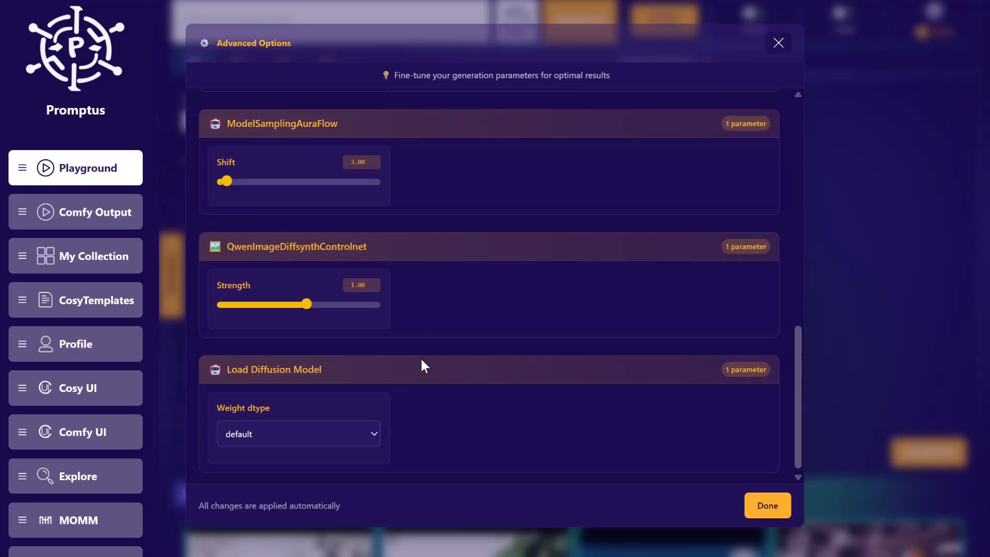
{"action": "mouse_move", "coordinate": [305, 302]}
{"action": "left_mouse_down"}
{"action": "mouse_move", "coordinate": [292, 303]}
{"action": "mouse_move", "coordinate": [304, 305]}
{"action": "left_mouse_up"}
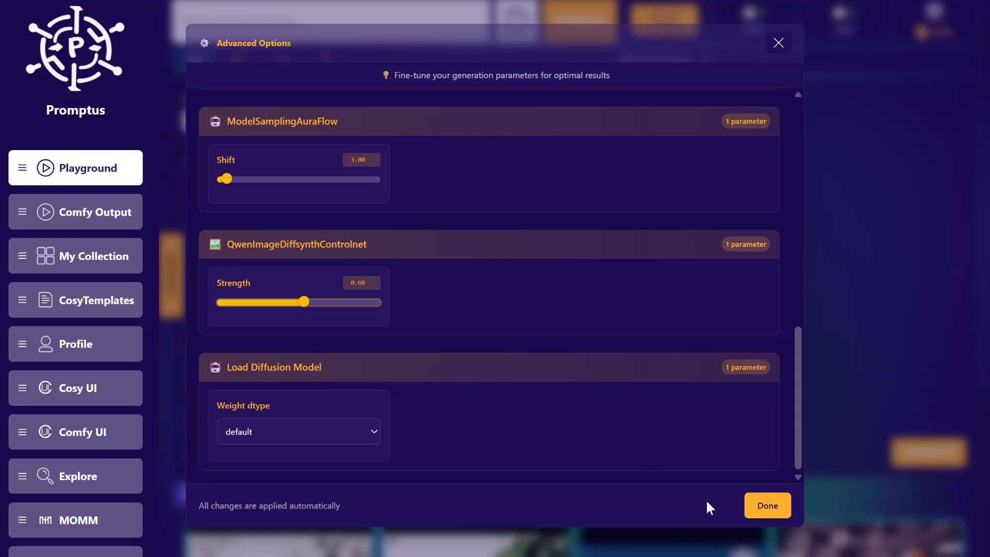
Generate the umbrella image again with the lowered ControlNet strength and compare the new version with the earlier ones at full size.
{"action": "left_click", "coordinate": [766, 503]}
{"action": "left_click", "coordinate": [935, 451]}
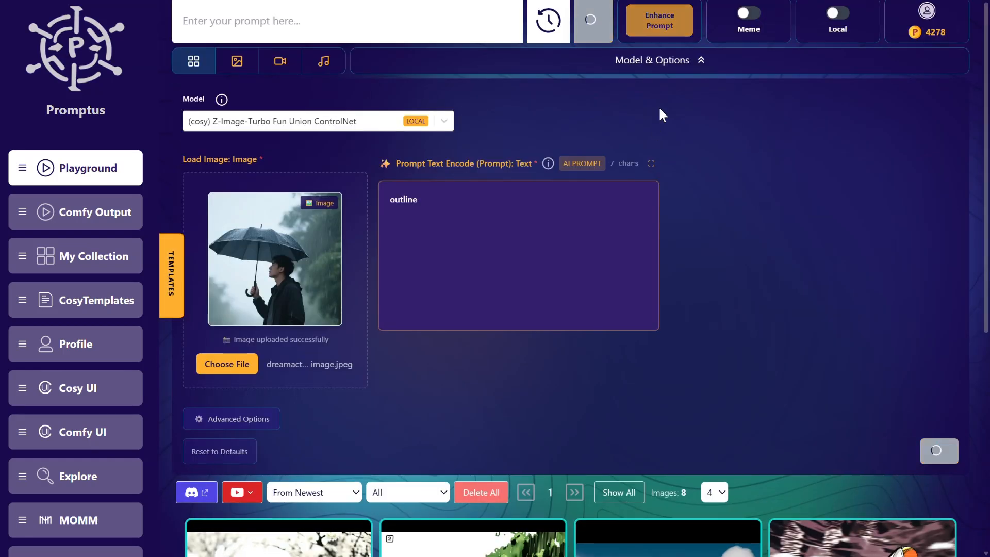
{"action": "left_click", "coordinate": [691, 71]}
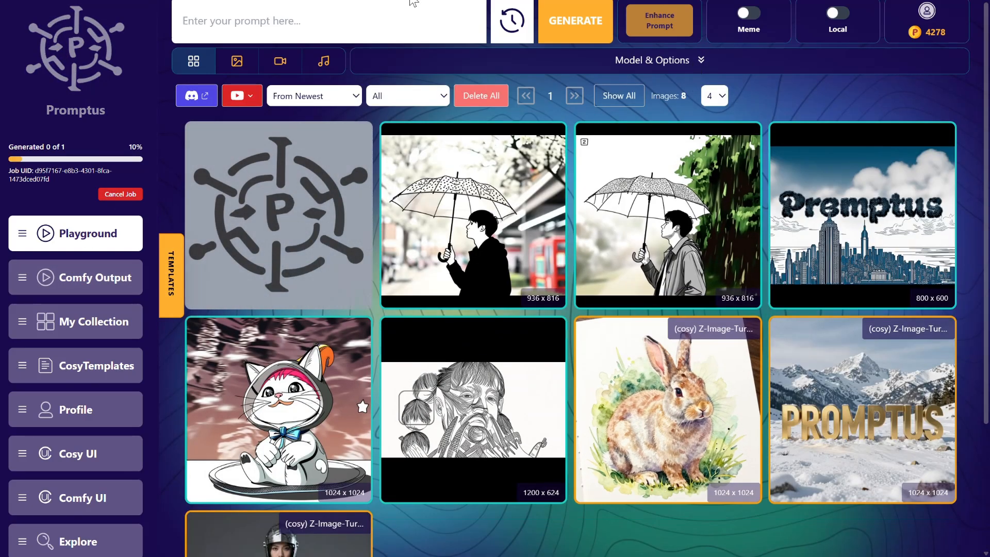
{"action": "left_click", "coordinate": [328, 240]}
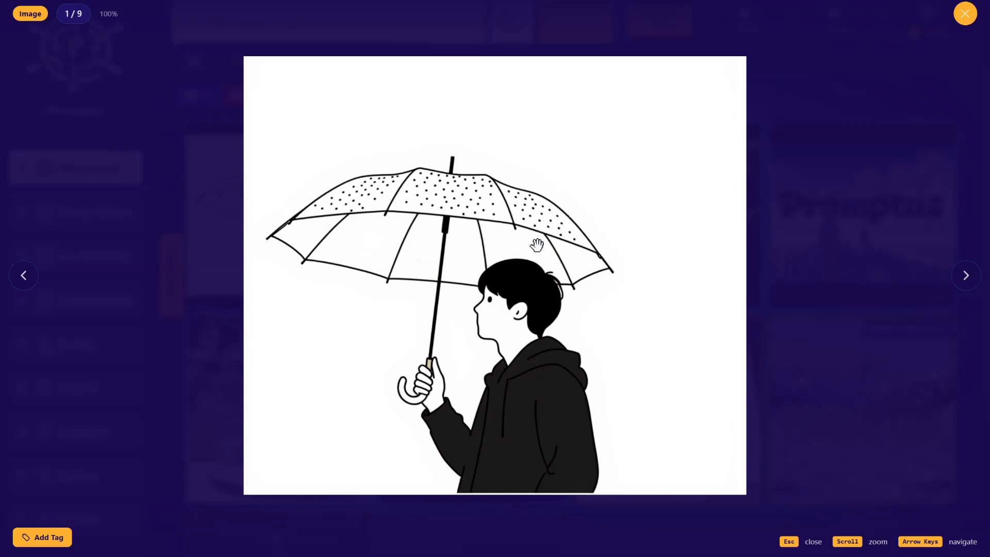
{"action": "left_click", "coordinate": [967, 278]}
{"action": "left_click", "coordinate": [967, 277]}
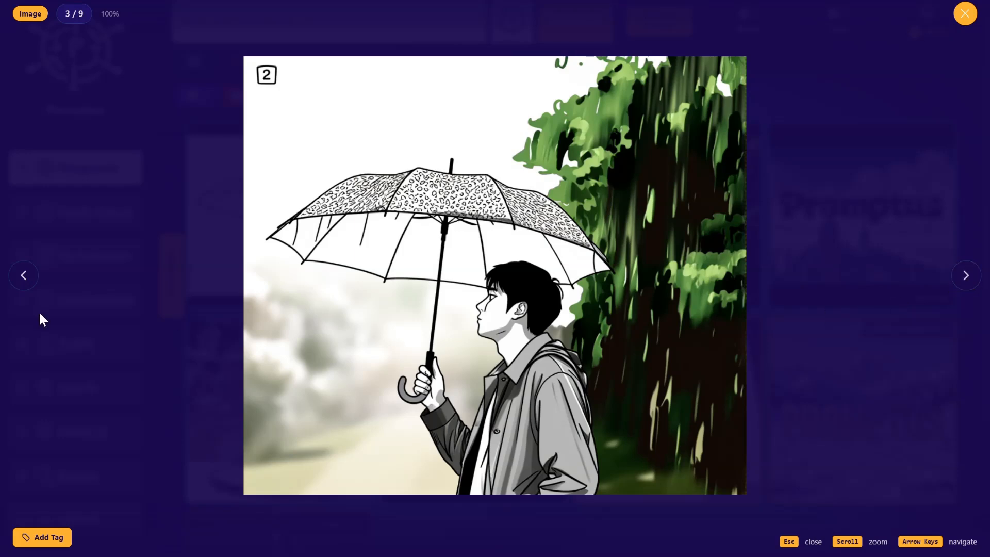
{"action": "double_click", "coordinate": [26, 286]}
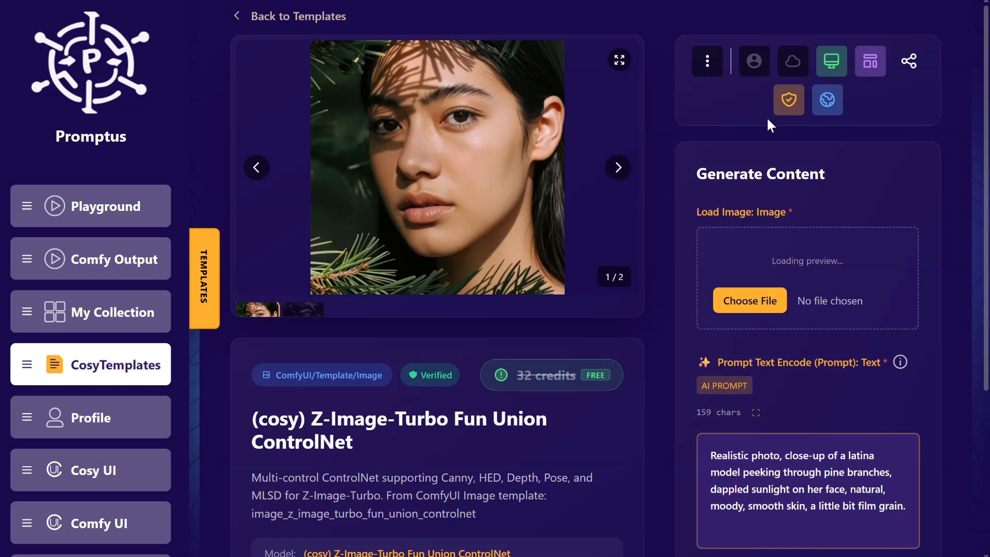
Load the Z-Image-Turbo Fun Union ControlNet template in ComfyUI, dismissing the error notice and hiding the workflow overview.
{"action": "left_click", "coordinate": [708, 62]}
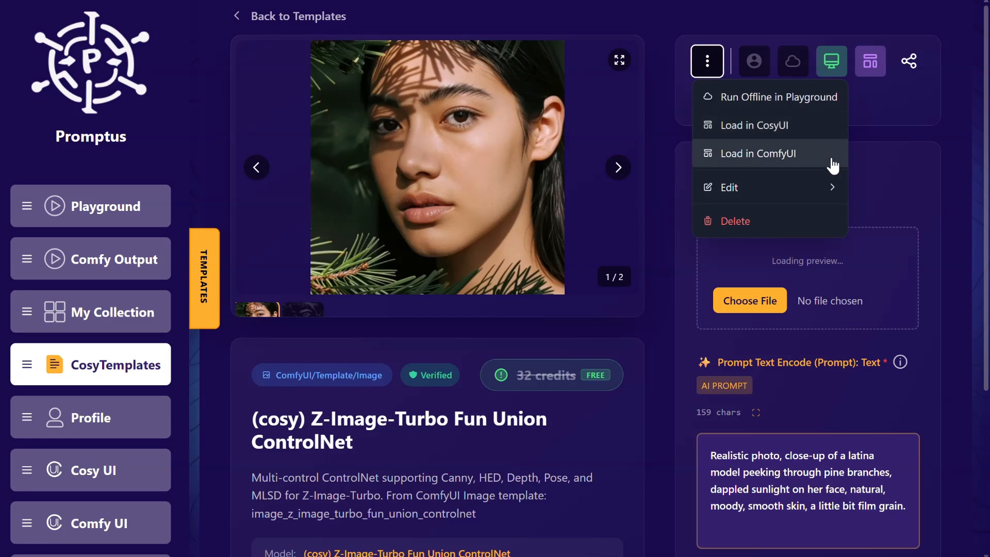
{"action": "left_click", "coordinate": [814, 149]}
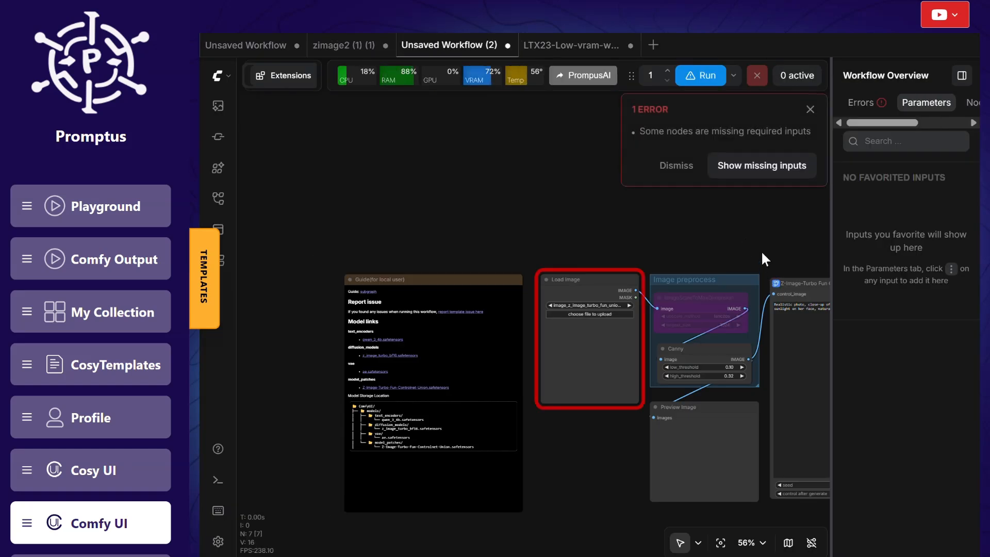
{"action": "left_click", "coordinate": [810, 109]}
{"action": "left_click", "coordinate": [961, 77]}
Load the picture "Promptus jack russell.jpeg" into the Load Image node.
{"action": "left_click_drag", "start_coordinate": [822, 165], "coordinate": [674, 114]}
{"action": "scroll", "coordinate": [443, 286], "scroll_direction": "up", "scroll_amount": 10}
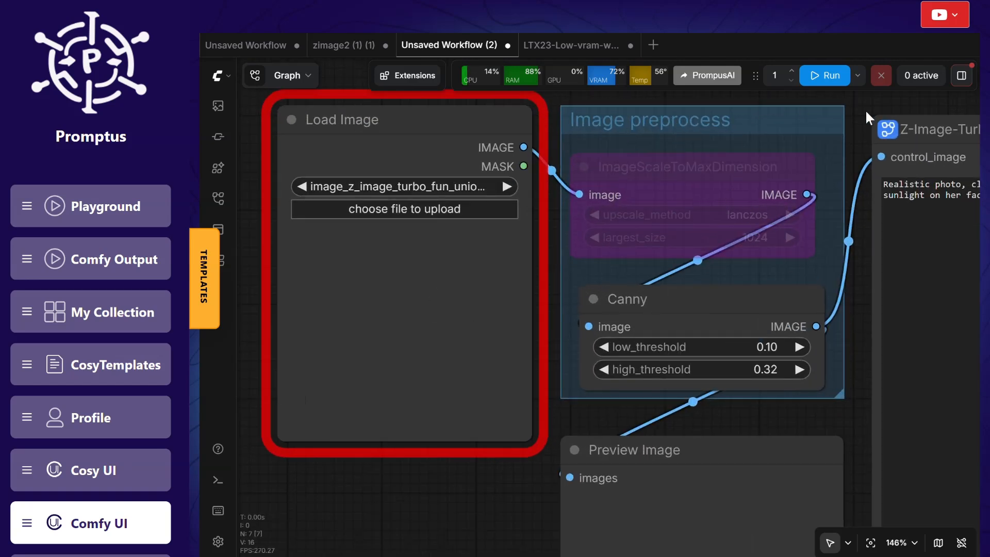
{"action": "left_click_drag", "start_coordinate": [866, 112], "coordinate": [826, 127]}
{"action": "scroll", "coordinate": [770, 171], "scroll_direction": "down", "scroll_amount": 2}
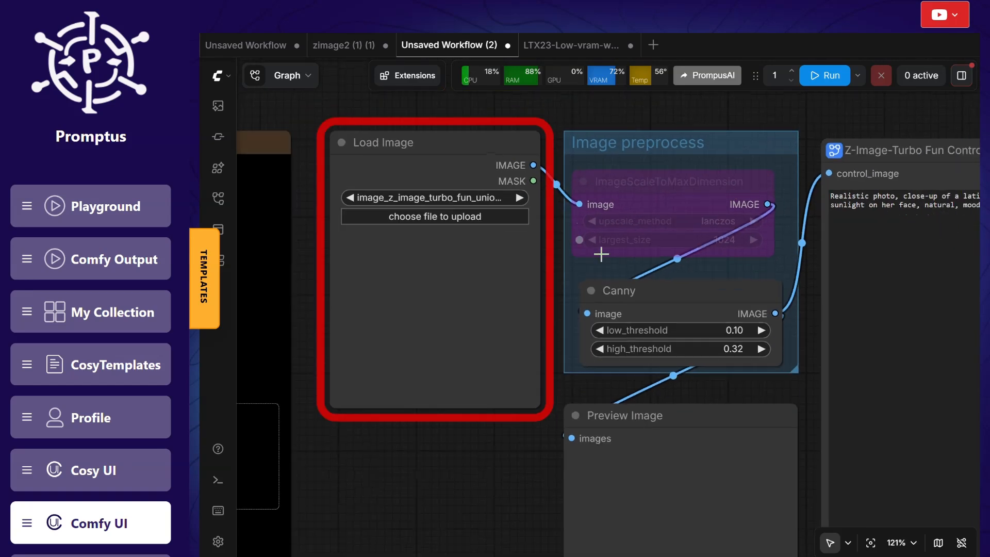
{"action": "left_click", "coordinate": [457, 218]}
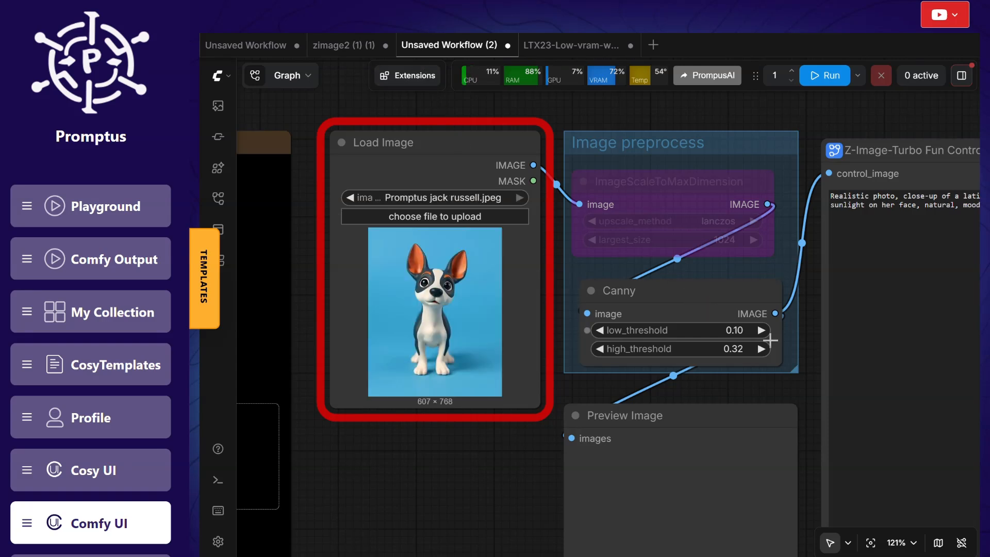
Set the Canny node's low threshold to 0.09 and its high threshold to 0.03.
{"action": "left_click_drag", "start_coordinate": [812, 390], "coordinate": [689, 374]}
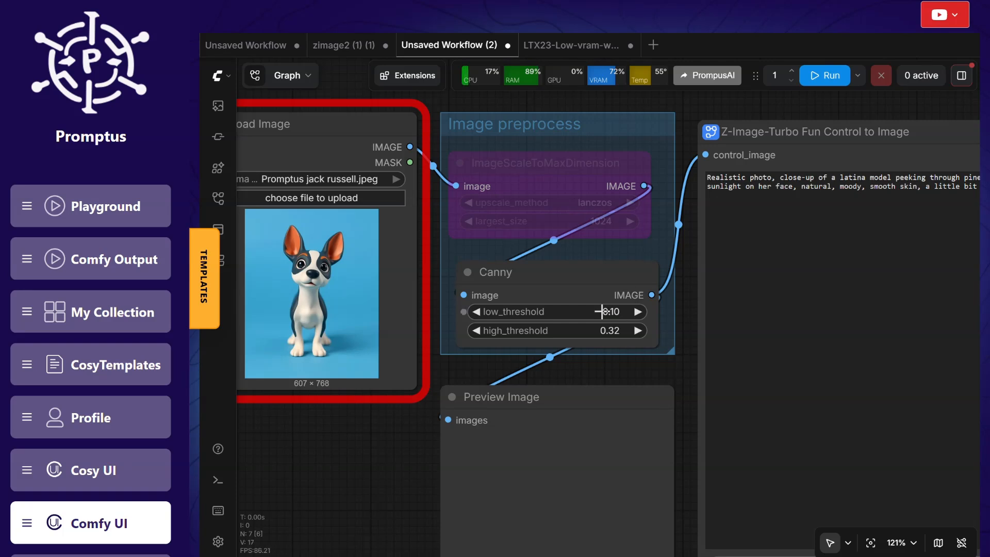
{"action": "left_click", "coordinate": [602, 311]}
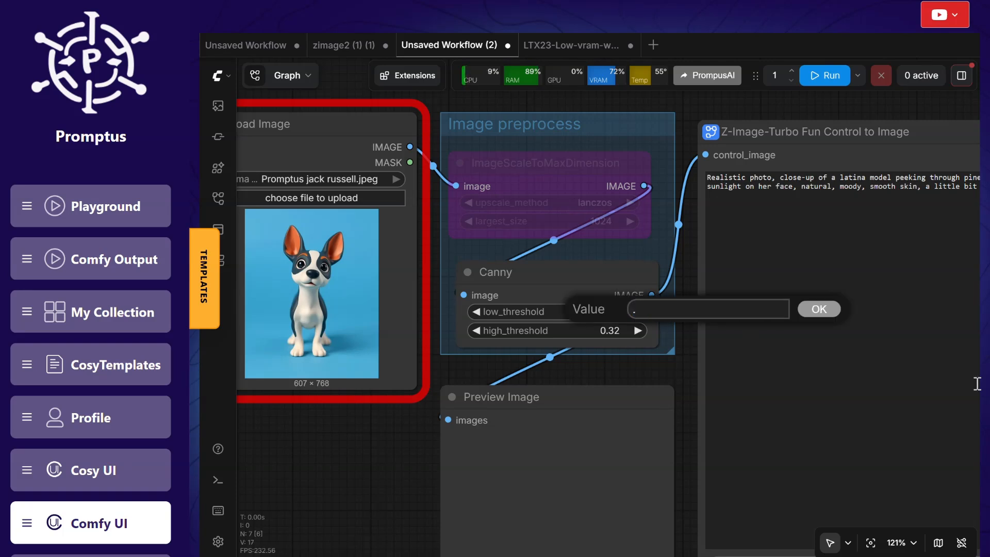
{"action": "type", "text": ".09"}
{"action": "key", "text": "Return"}
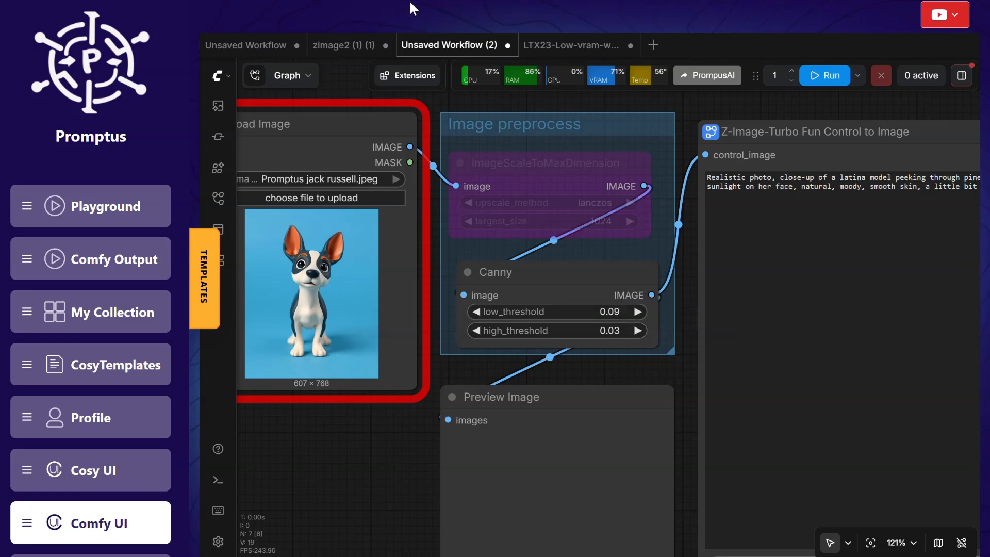
Replace the prompt in the Z-Image-Turbo Fun Control to Image node with "canny" and try to run the workflow.
{"action": "scroll", "coordinate": [709, 219], "scroll_direction": "down", "scroll_amount": 3}
{"action": "left_click", "coordinate": [800, 209]}
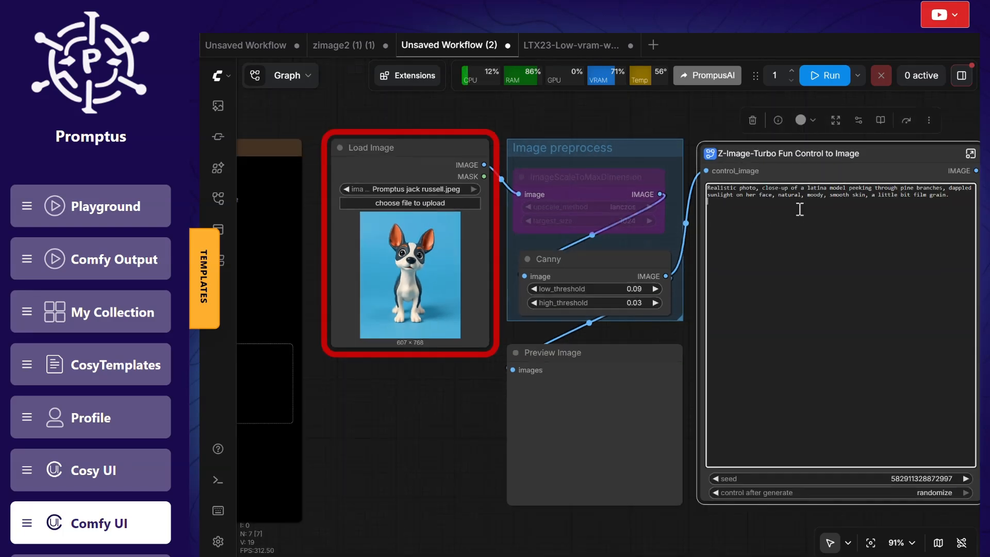
{"action": "key", "text": "ctrl+a"}
{"action": "key", "text": "BackSpace"}
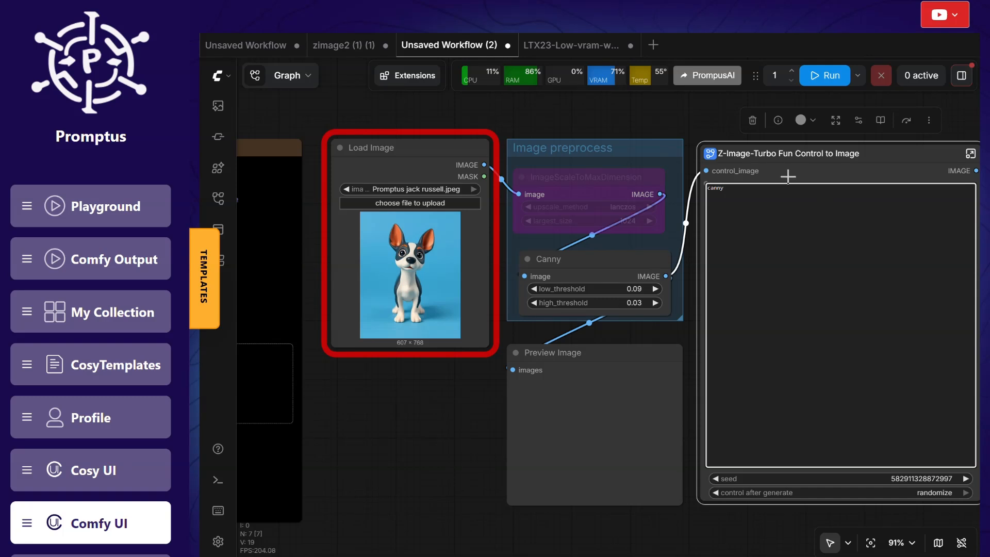
{"action": "left_click", "coordinate": [825, 75]}
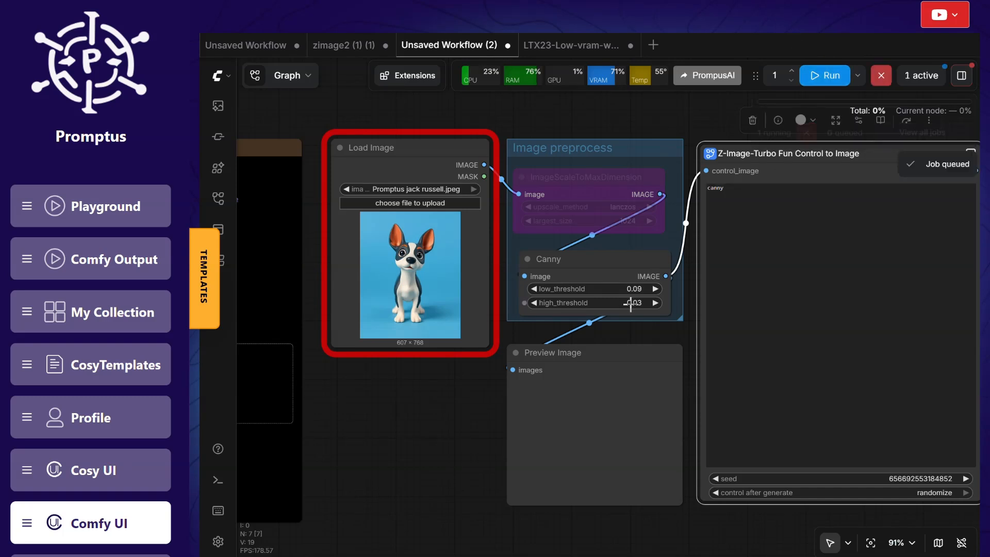
{"action": "scroll", "coordinate": [409, 404], "scroll_direction": "down", "scroll_amount": 2}
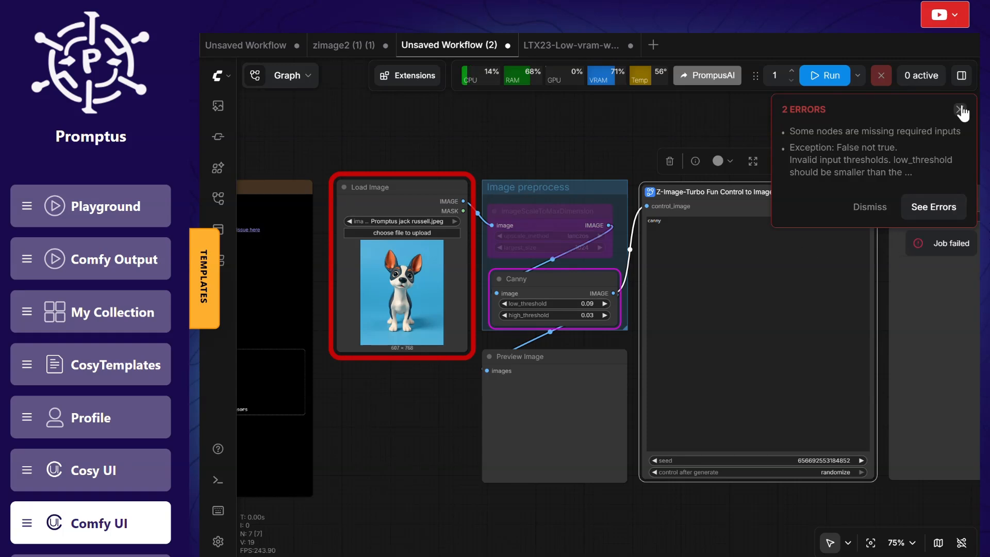
{"action": "left_click", "coordinate": [960, 110]}
{"action": "left_click_drag", "start_coordinate": [918, 148], "coordinate": [623, 143]}
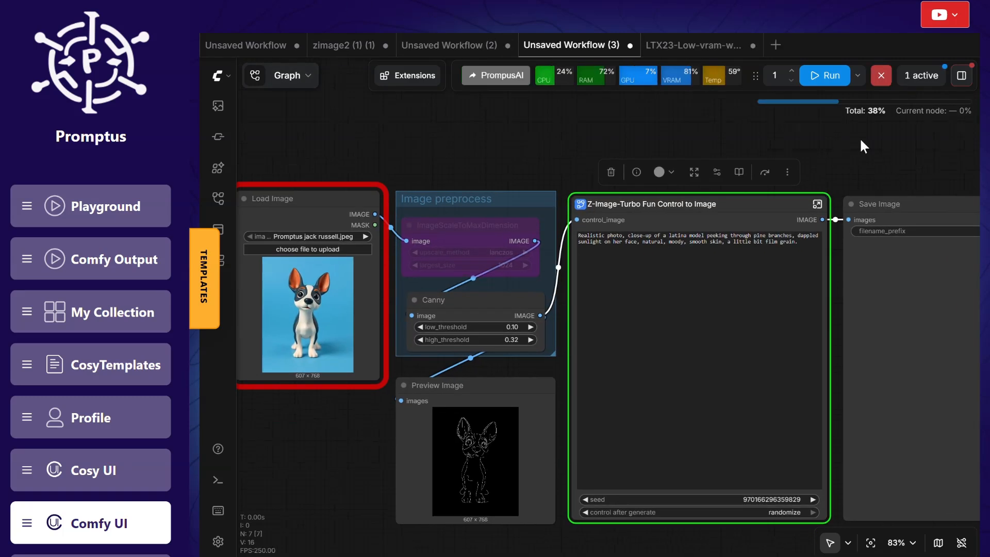
Check the progress of the running dog generation in the ComfyUI logs.
{"action": "left_click_drag", "start_coordinate": [903, 519], "coordinate": [774, 482]}
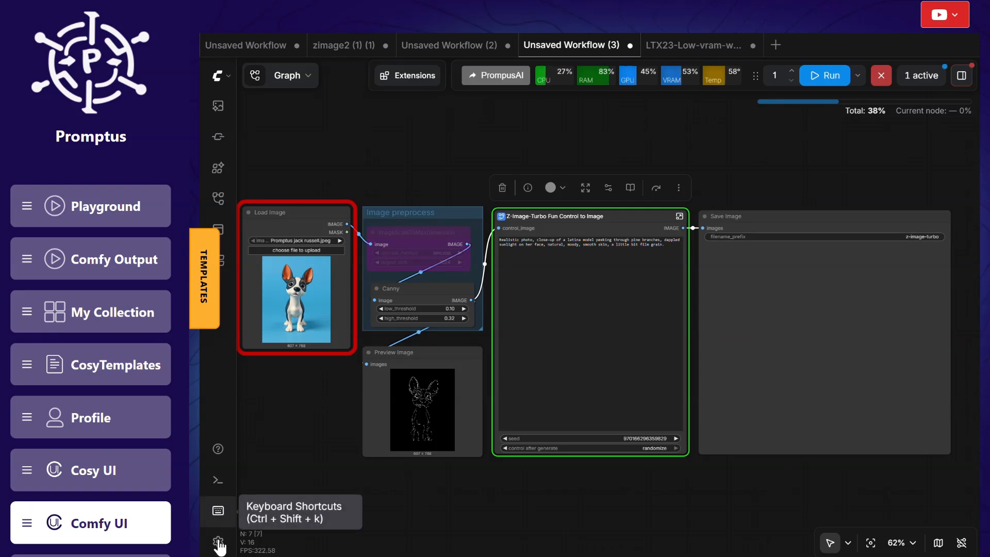
{"action": "left_click", "coordinate": [215, 482]}
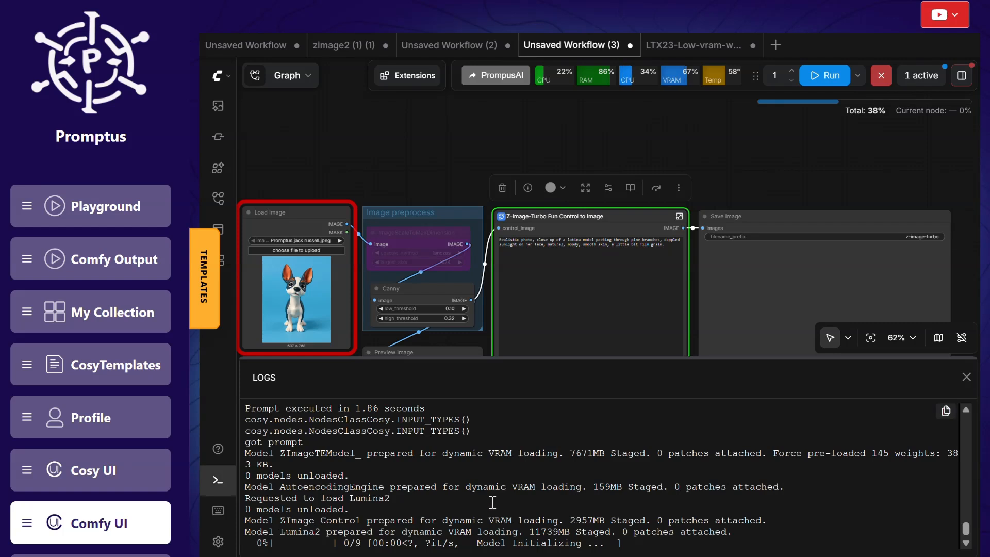
{"action": "left_click", "coordinate": [217, 482]}
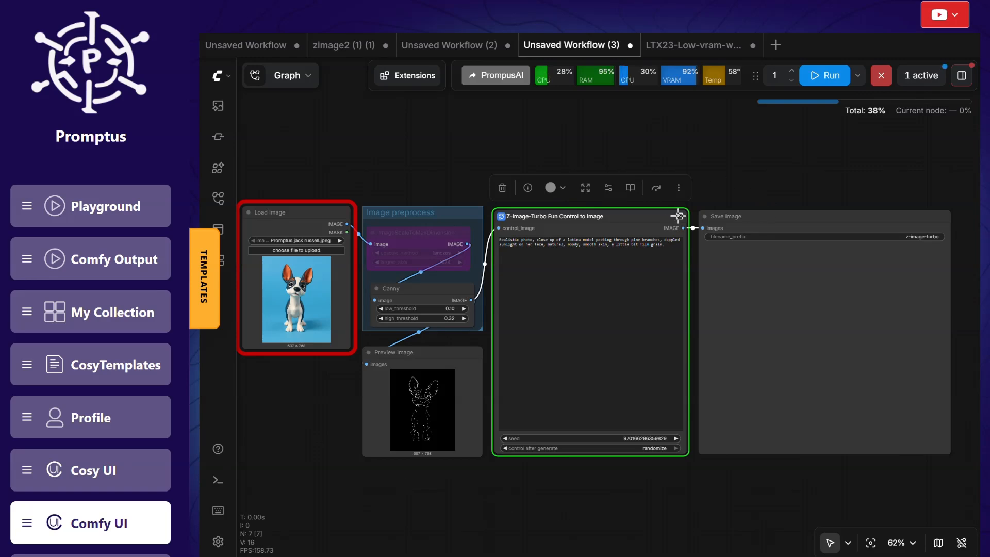
Inspect the model, prompt and KSampler nodes inside the Z-Image-Turbo Fun Control to Image subgraph, returning to the main graph.
{"action": "left_click", "coordinate": [679, 216]}
{"action": "scroll", "coordinate": [766, 301], "scroll_direction": "up", "scroll_amount": 4}
{"action": "left_click_drag", "start_coordinate": [820, 174], "coordinate": [942, 273]}
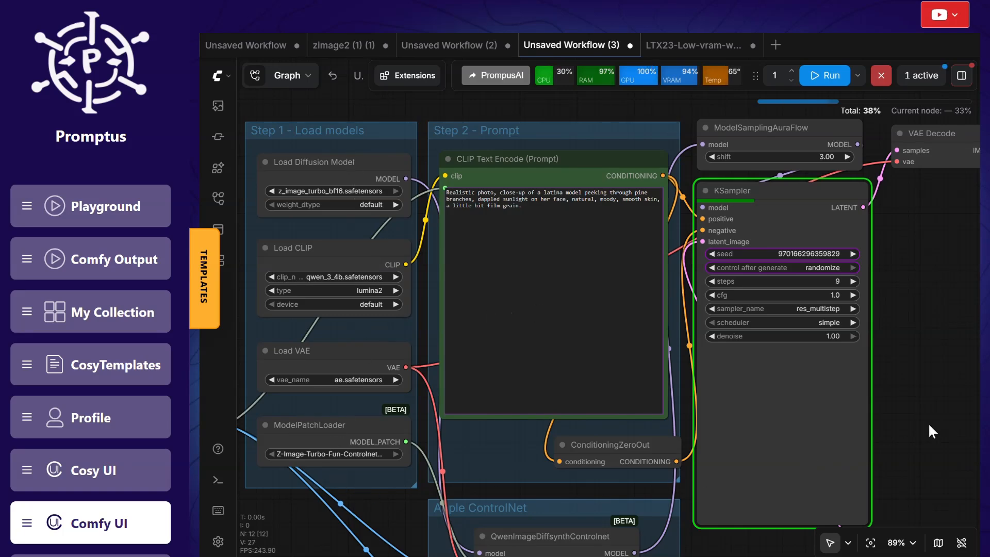
{"action": "left_click_drag", "start_coordinate": [920, 386], "coordinate": [784, 368]}
{"action": "scroll", "coordinate": [713, 222], "scroll_direction": "up", "scroll_amount": 3}
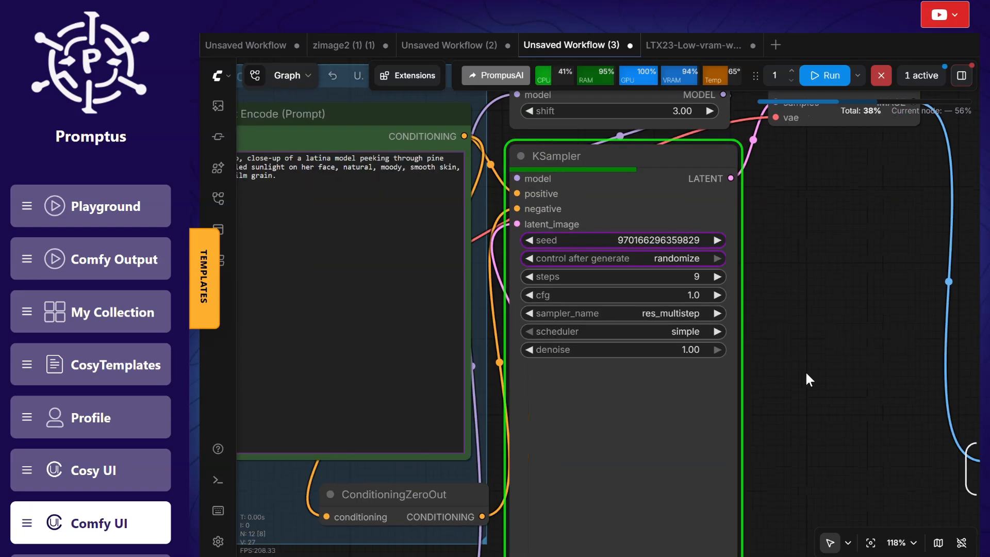
{"action": "left_click", "coordinate": [326, 78]}
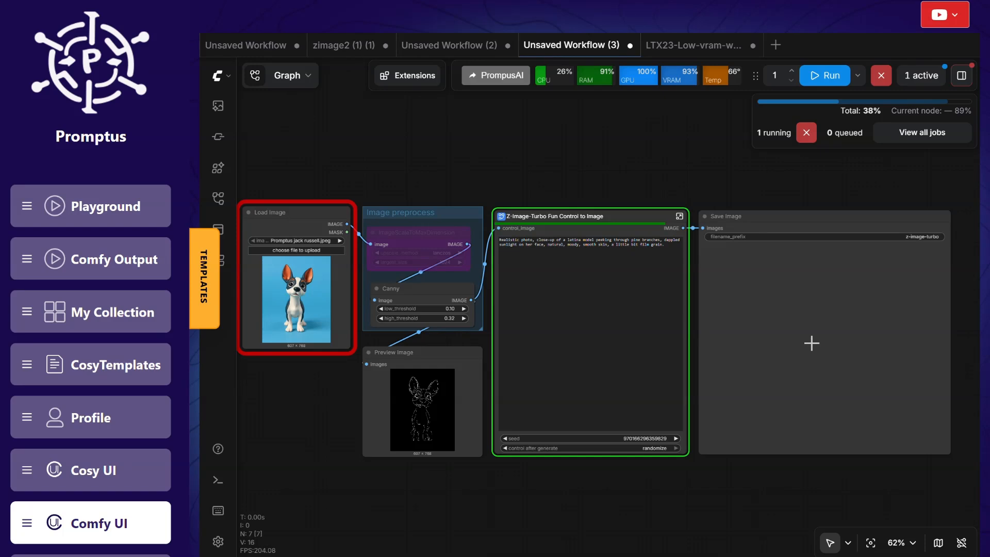
Examine the dog image generated with the default portrait prompt in the Save Image node.
{"action": "scroll", "coordinate": [902, 471], "scroll_direction": "up", "scroll_amount": 3}
{"action": "left_click_drag", "start_coordinate": [901, 471], "coordinate": [819, 532]}
{"action": "scroll", "coordinate": [819, 300], "scroll_direction": "up", "scroll_amount": 4}
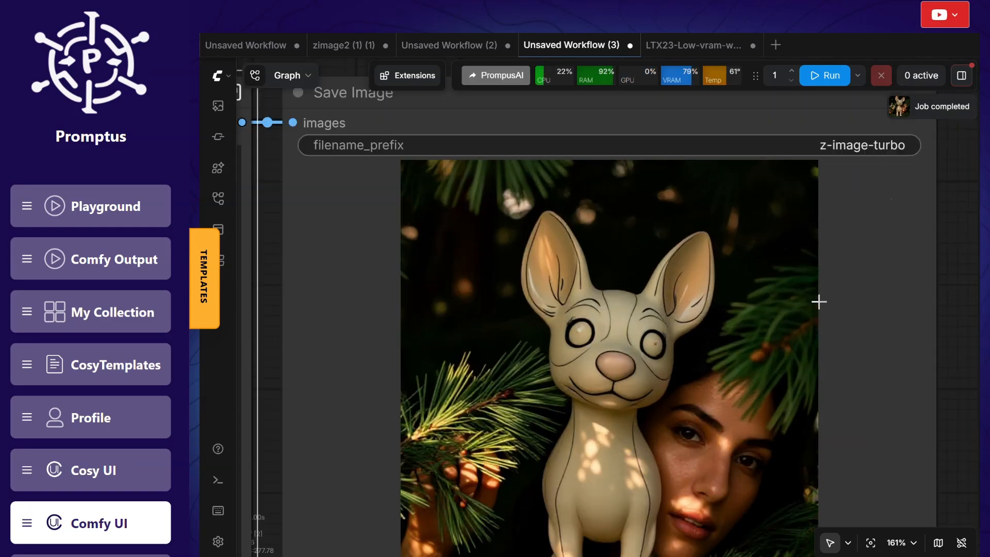
{"action": "scroll", "coordinate": [819, 302], "scroll_direction": "down", "scroll_amount": 5}
{"action": "scroll", "coordinate": [391, 239], "scroll_direction": "up", "scroll_amount": 7}
{"action": "scroll", "coordinate": [511, 252], "scroll_direction": "down", "scroll_amount": 4}
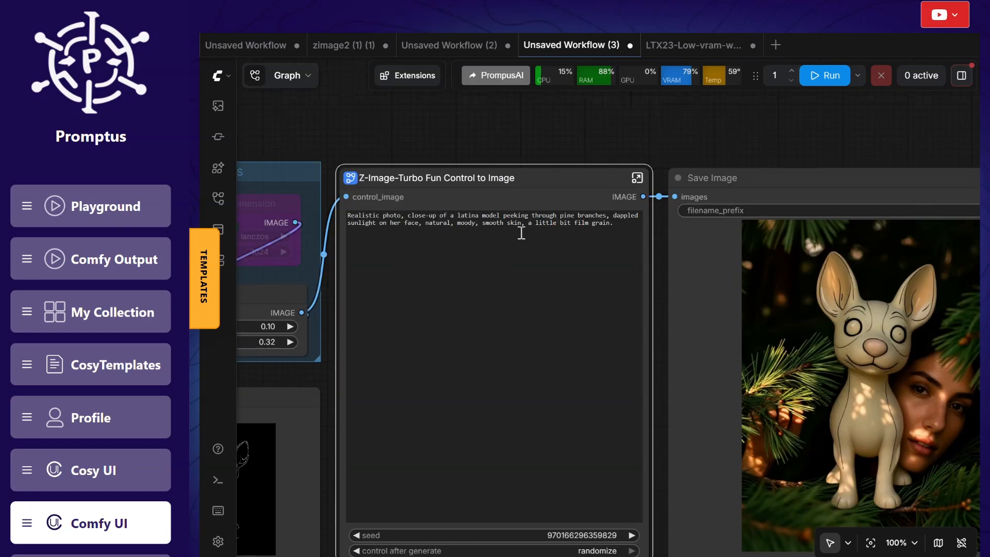
Replace the prompt in the Z-Image-Turbo Fun Control to Image node with "outline" and run the workflow.
{"action": "left_click_drag", "start_coordinate": [657, 321], "coordinate": [446, 251]}
{"action": "scroll", "coordinate": [716, 256], "scroll_direction": "up", "scroll_amount": 4}
{"action": "scroll", "coordinate": [716, 256], "scroll_direction": "down", "scroll_amount": 8}
{"action": "left_click_drag", "start_coordinate": [410, 497], "coordinate": [636, 506]}
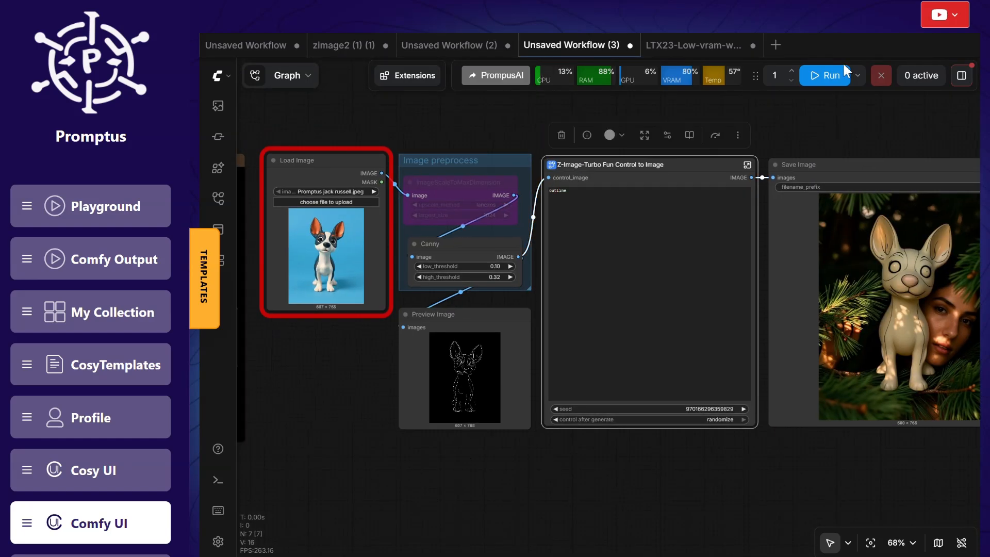
{"action": "left_click", "coordinate": [845, 72]}
{"action": "left_click_drag", "start_coordinate": [884, 466], "coordinate": [850, 470]}
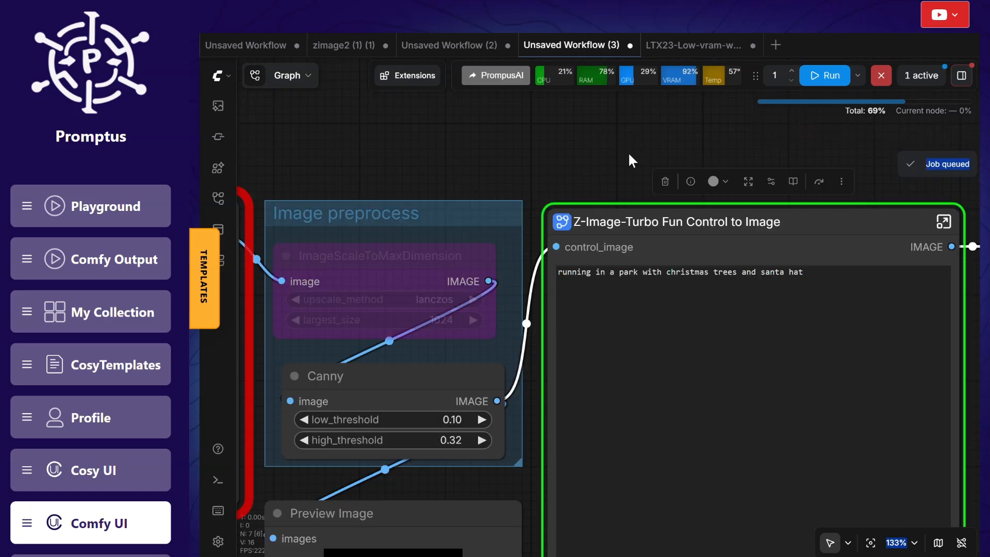
Examine the outline drawing and the Christmas park version of the dog in the Save Image node.
{"action": "left_click_drag", "start_coordinate": [628, 151], "coordinate": [334, 154]}
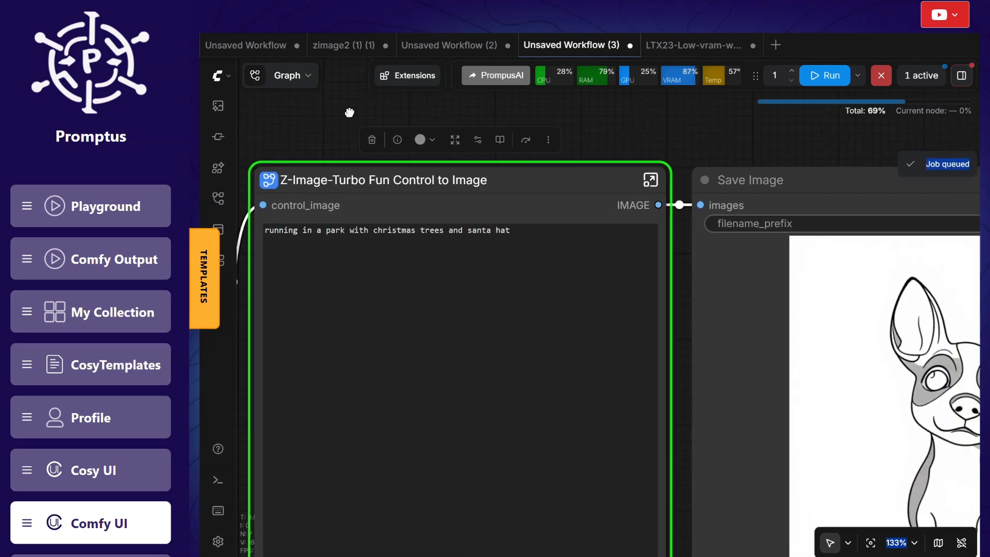
{"action": "scroll", "coordinate": [763, 303], "scroll_direction": "down", "scroll_amount": 2}
{"action": "scroll", "coordinate": [815, 343], "scroll_direction": "down", "scroll_amount": 3}
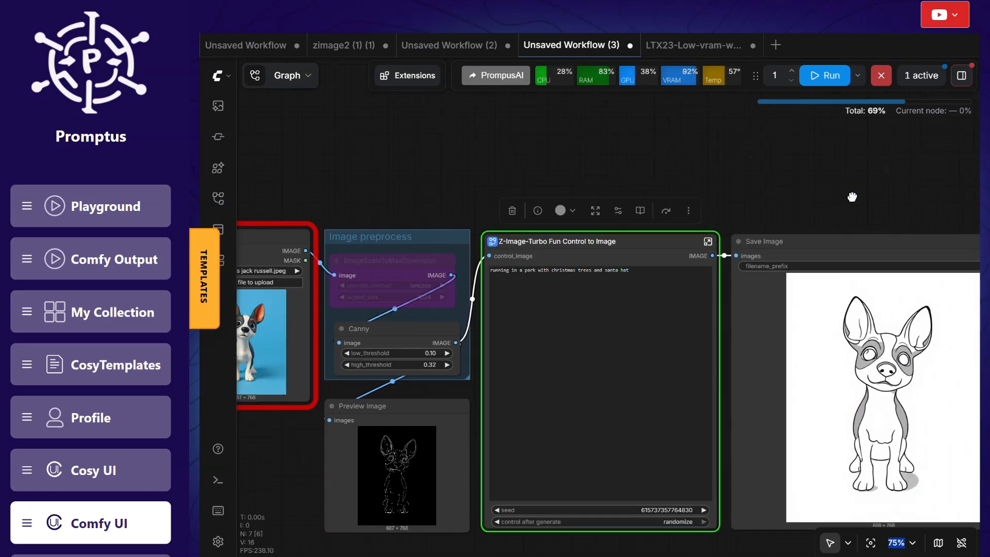
{"action": "left_click_drag", "start_coordinate": [853, 196], "coordinate": [617, 134]}
{"action": "scroll", "coordinate": [804, 349], "scroll_direction": "up", "scroll_amount": 3}
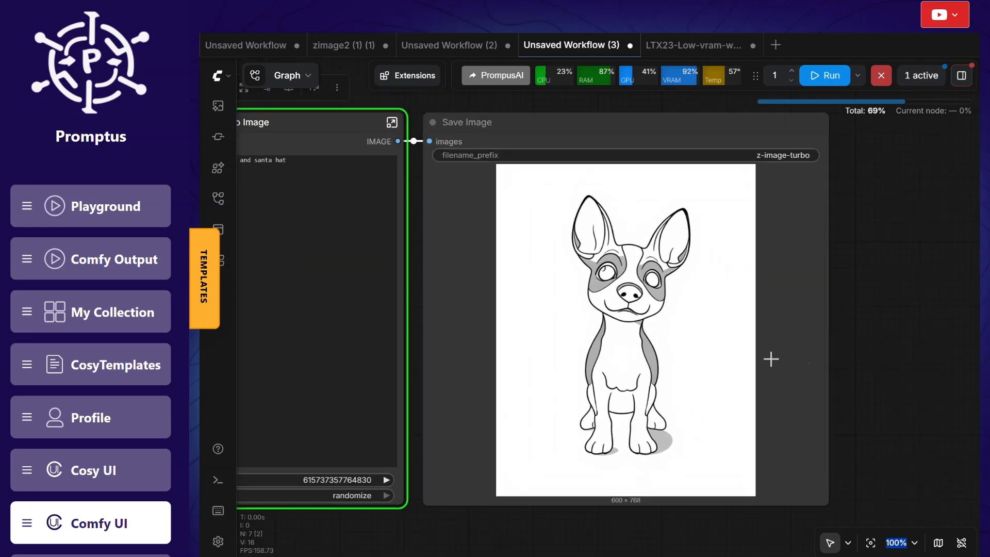
{"action": "scroll", "coordinate": [554, 321], "scroll_direction": "up", "scroll_amount": 4}
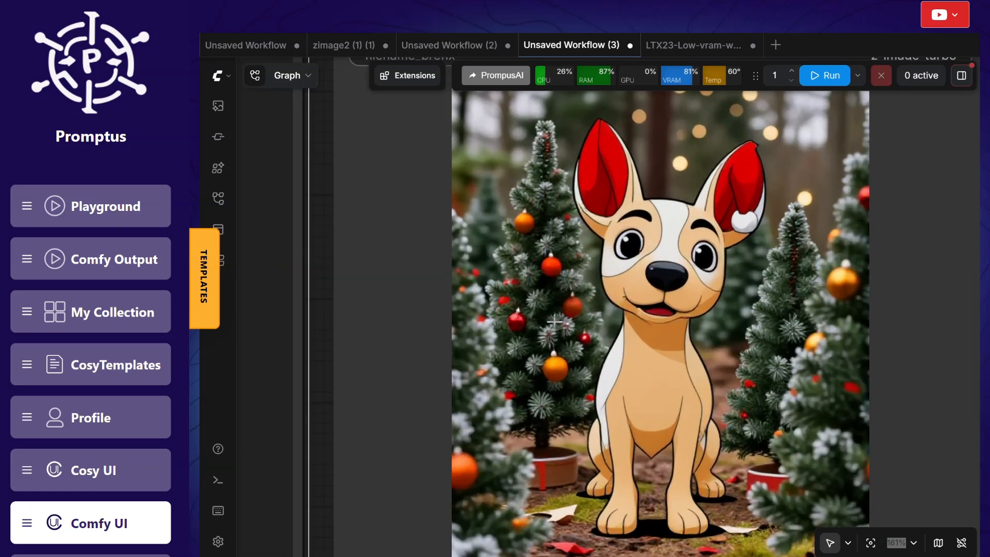
{"action": "scroll", "coordinate": [554, 321], "scroll_direction": "down", "scroll_amount": 7}
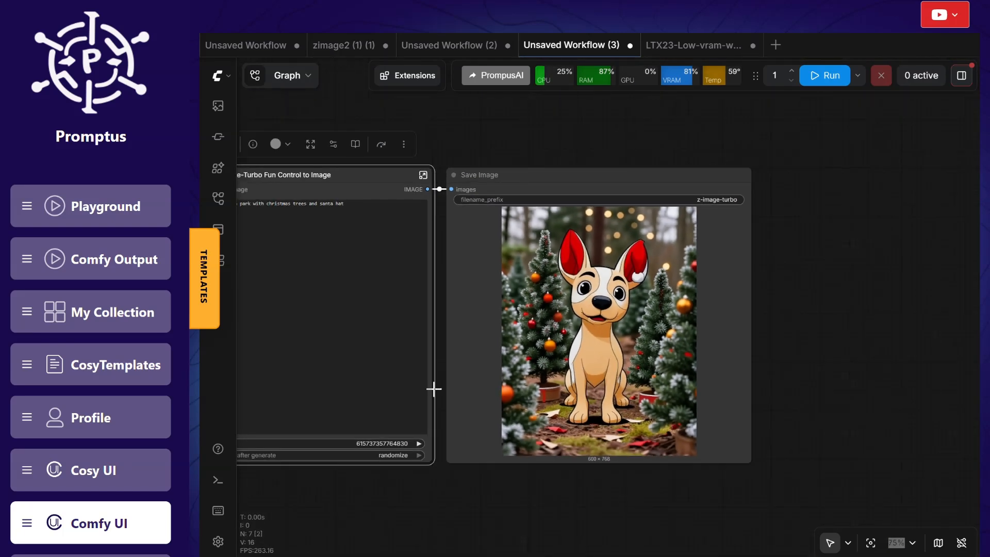
{"action": "scroll", "coordinate": [296, 273], "scroll_direction": "up", "scroll_amount": 4}
{"action": "scroll", "coordinate": [404, 226], "scroll_direction": "up", "scroll_amount": 2}
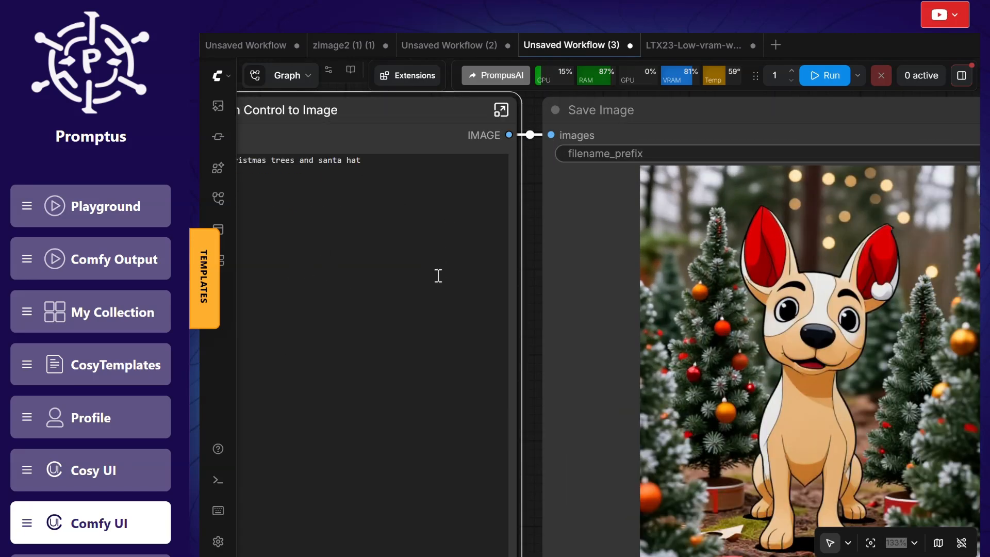
Add "realistic photograph of dog with toy in mouth" before the existing Z-Image-Turbo Fun Control to Image prompt and run the workflow.
{"action": "scroll", "coordinate": [437, 277], "scroll_direction": "down", "scroll_amount": 2}
{"action": "left_click_drag", "start_coordinate": [530, 118], "coordinate": [667, 137]}
{"action": "left_click", "coordinate": [464, 200]}
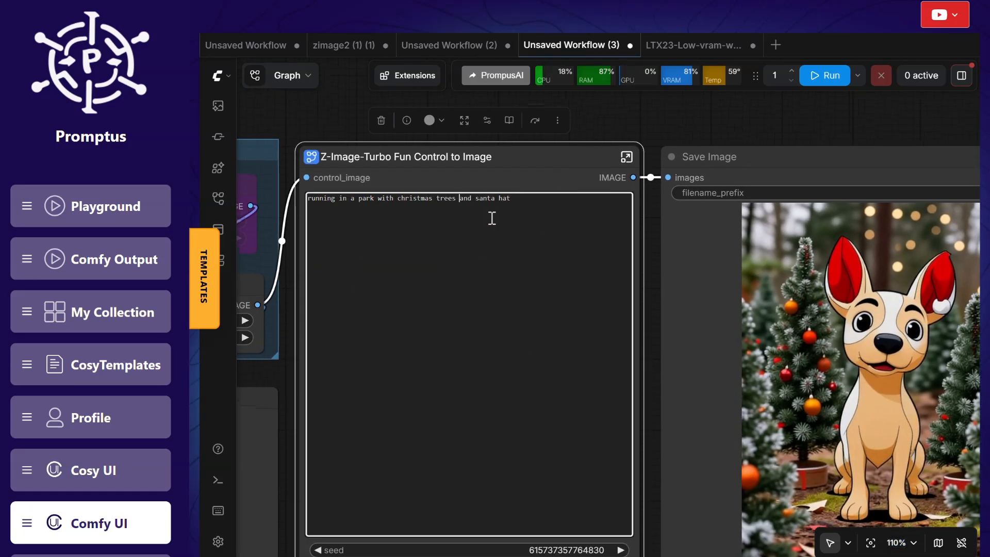
{"action": "type", "text": "realistic ph"}
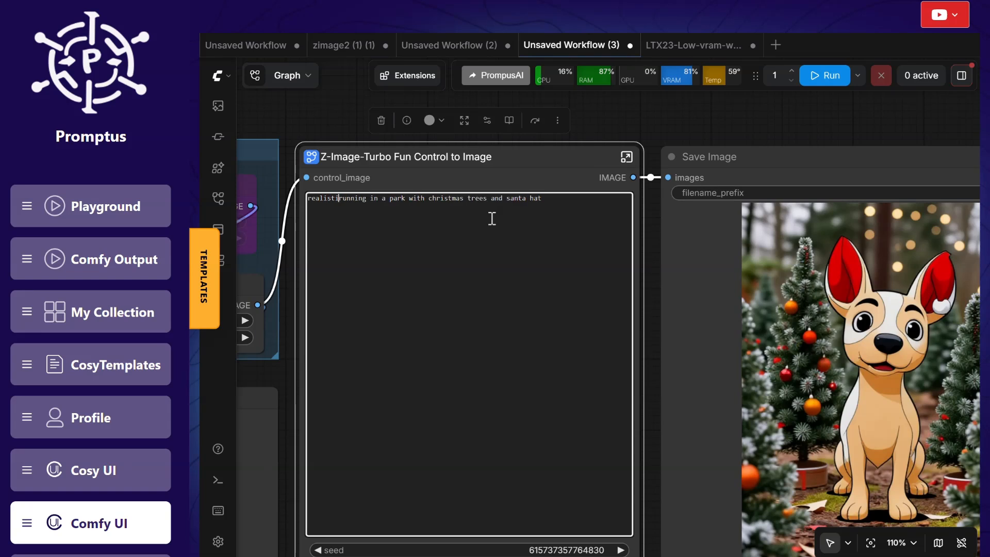
{"action": "type", "text": "oto"}
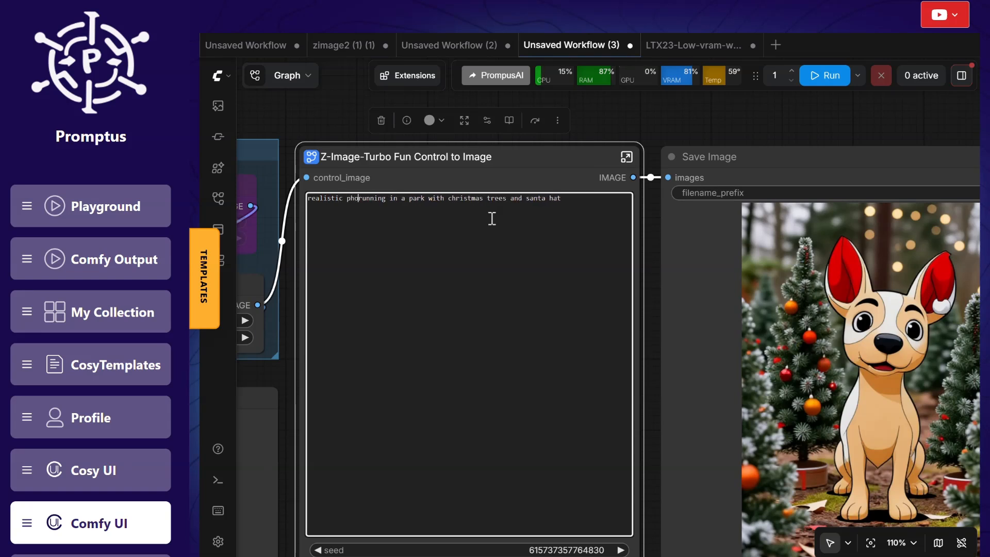
{"action": "type", "text": "graph "}
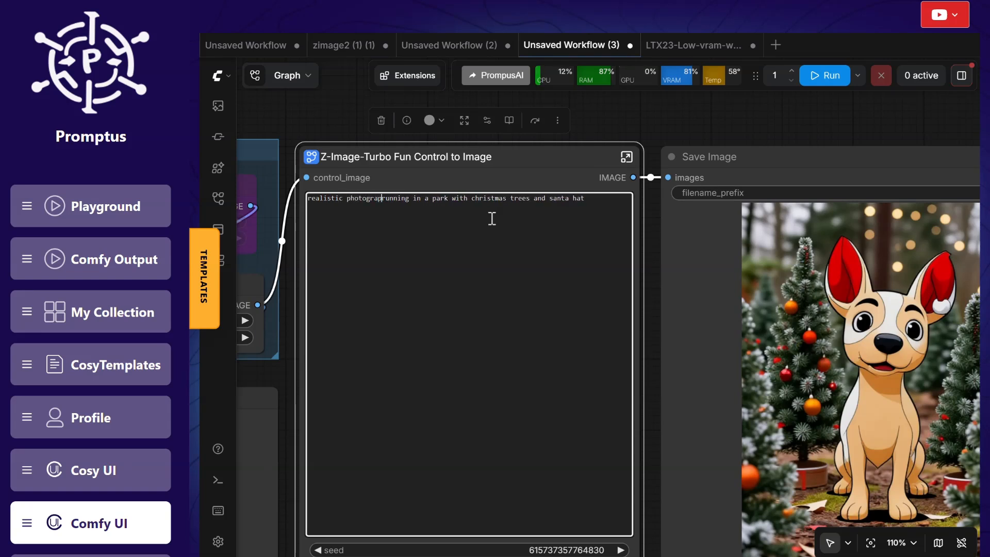
{"action": "type", "text": "of dog wi"}
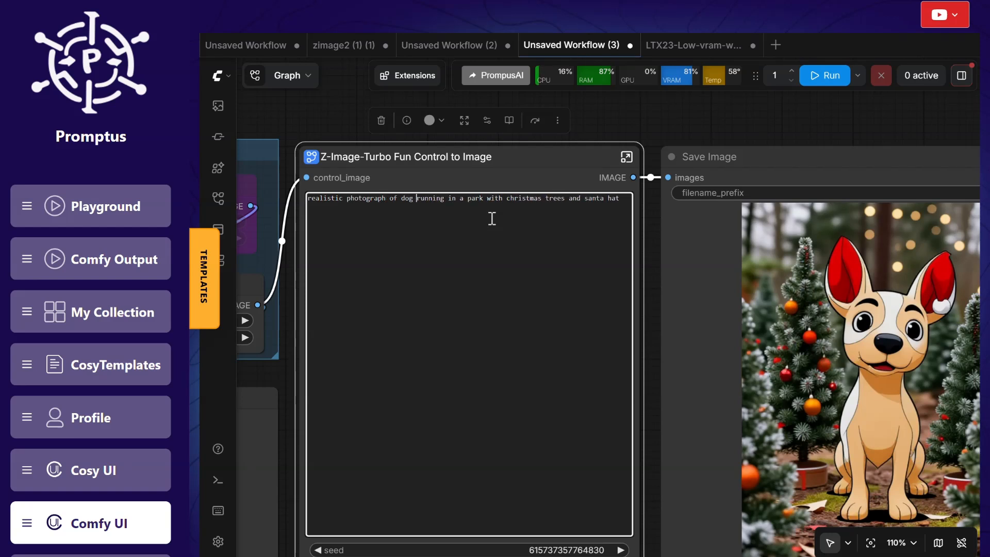
{"action": "type", "text": "th toy in mou"}
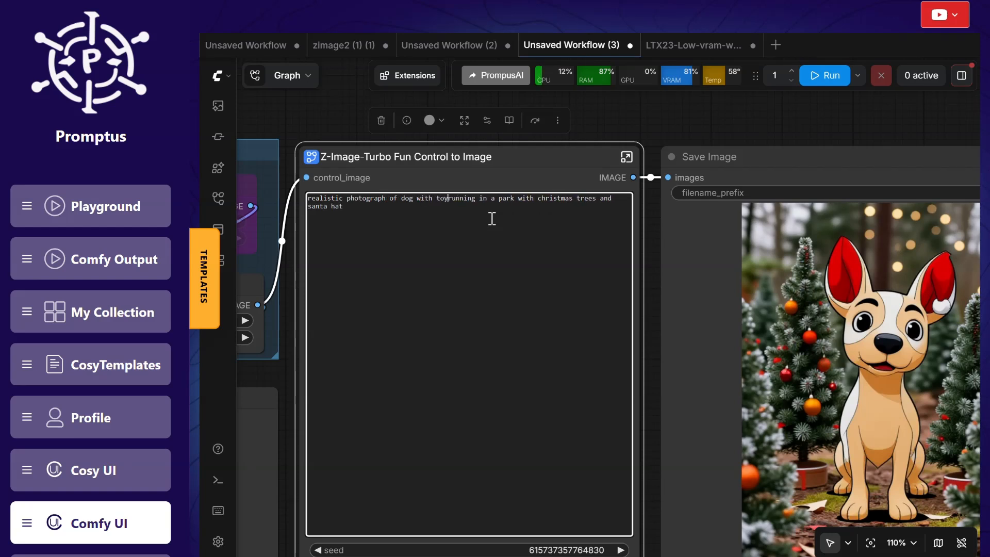
{"action": "type", "text": "nt"}
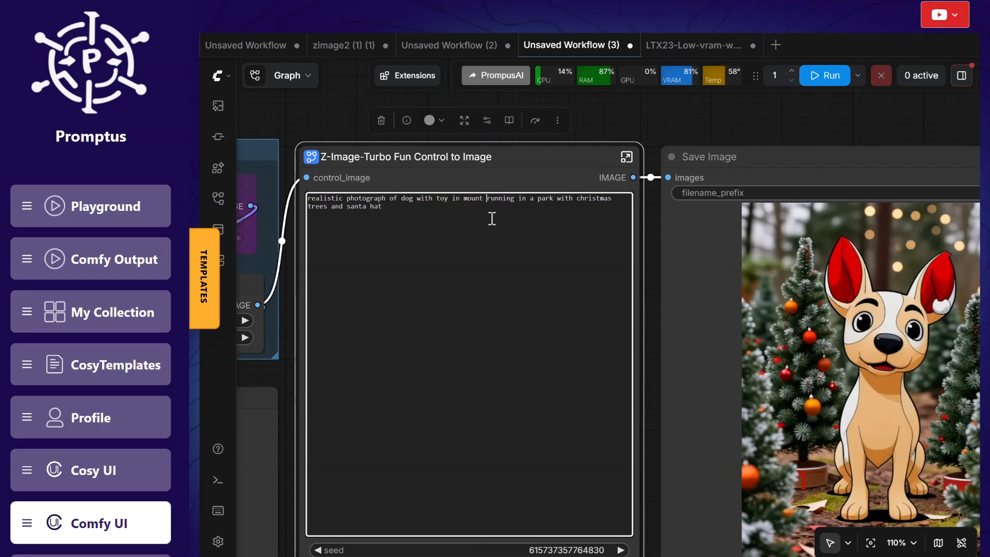
{"action": "key", "text": "BackSpace"}
{"action": "key", "text": "BackSpace"}
{"action": "key", "text": "BackSpace"}
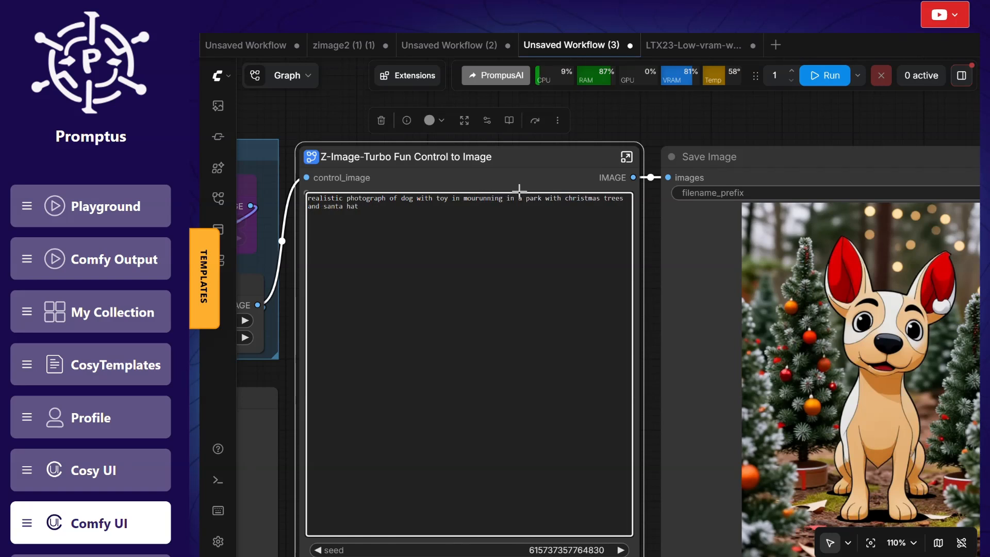
{"action": "type", "text": "th"}
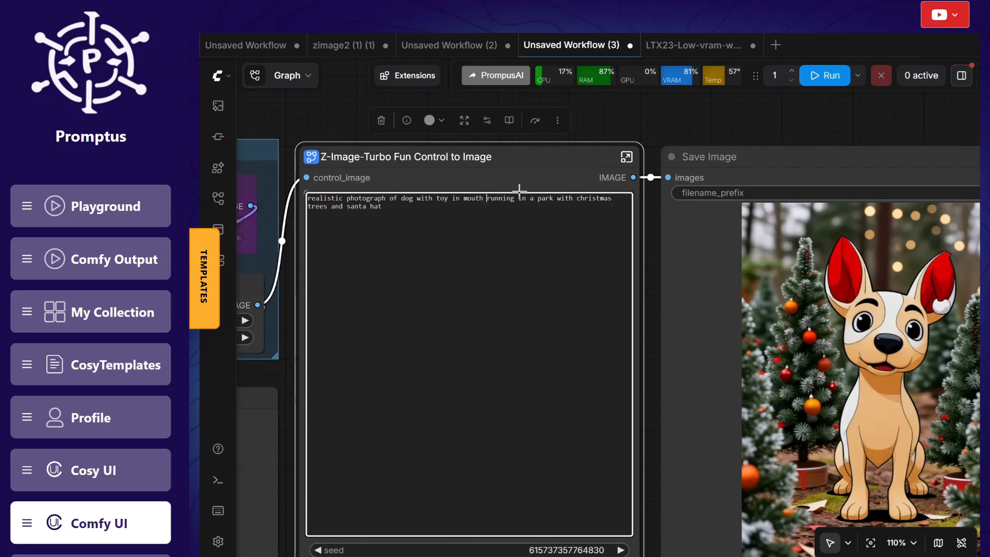
{"action": "left_click", "coordinate": [824, 75]}
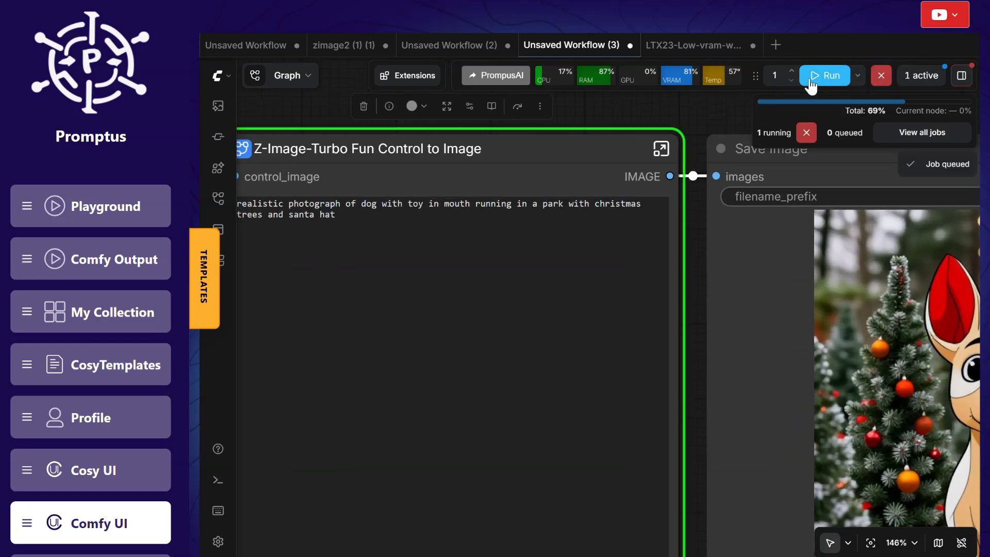
Examine the new dog image in the Save Image node up close, including the mouth area, and compare it with the Canny preview.
{"action": "mouse_move", "coordinate": [869, 135]}
{"action": "left_click_drag", "start_coordinate": [729, 134], "coordinate": [538, 105]}
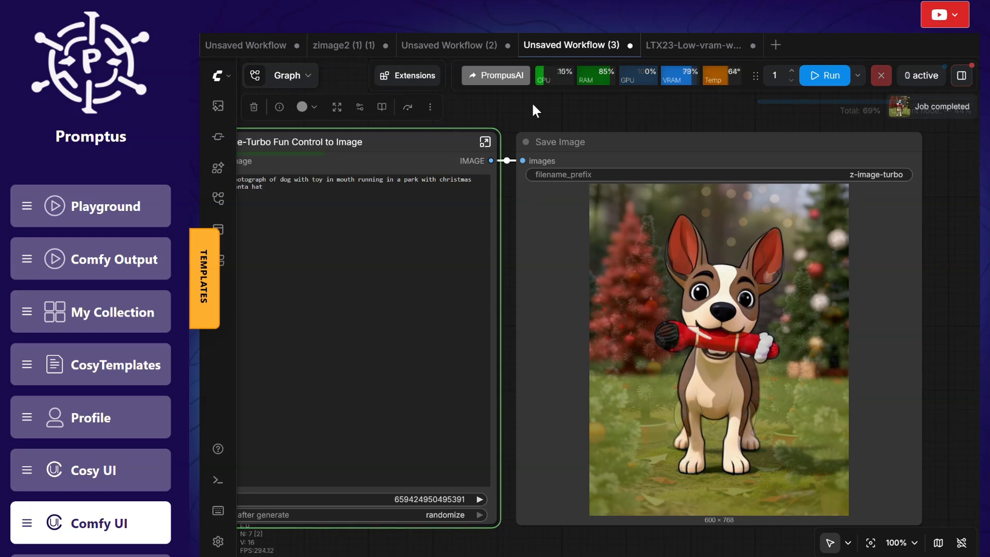
{"action": "scroll", "coordinate": [773, 358], "scroll_direction": "up", "scroll_amount": 8}
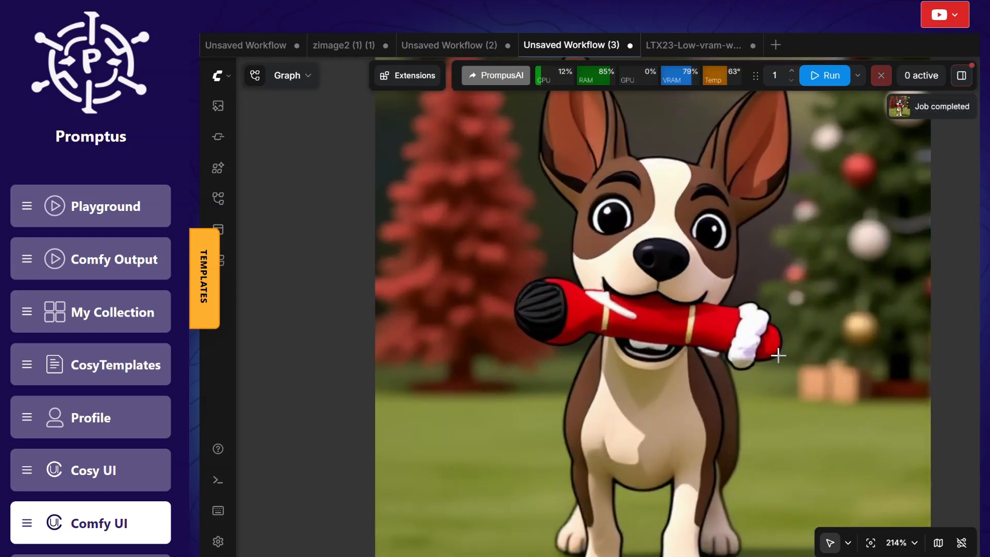
{"action": "scroll", "coordinate": [786, 314], "scroll_direction": "down", "scroll_amount": 12}
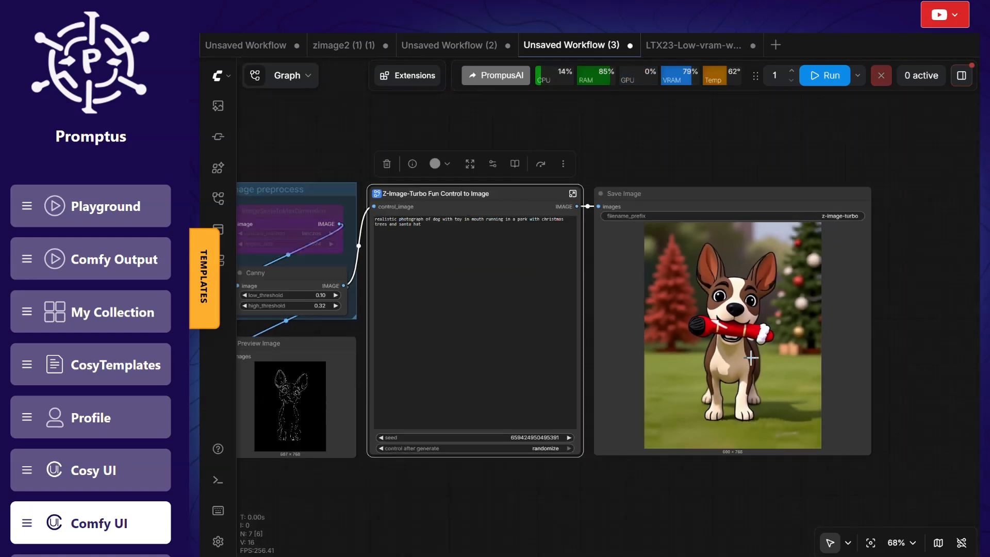